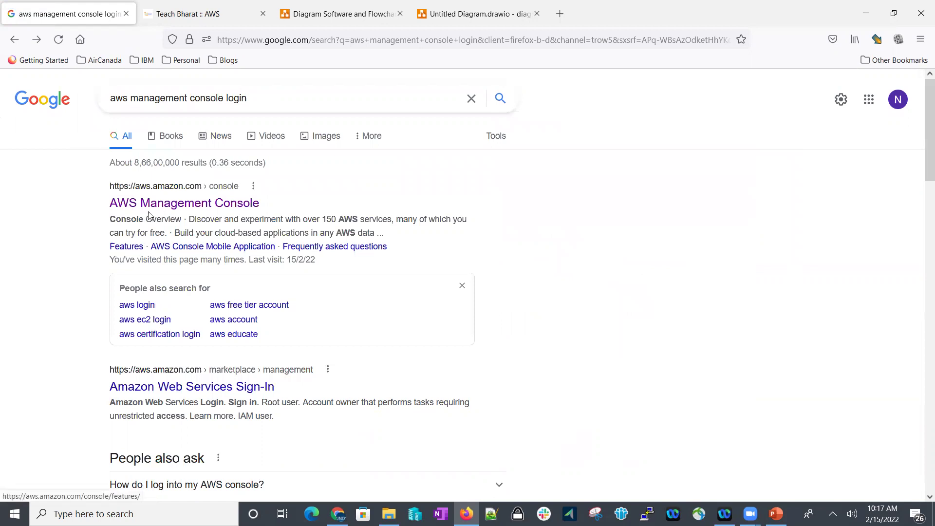
# - Open the AWS Management Console sign-in page and submit the root user's saved email address
pyautogui.click(151, 207)
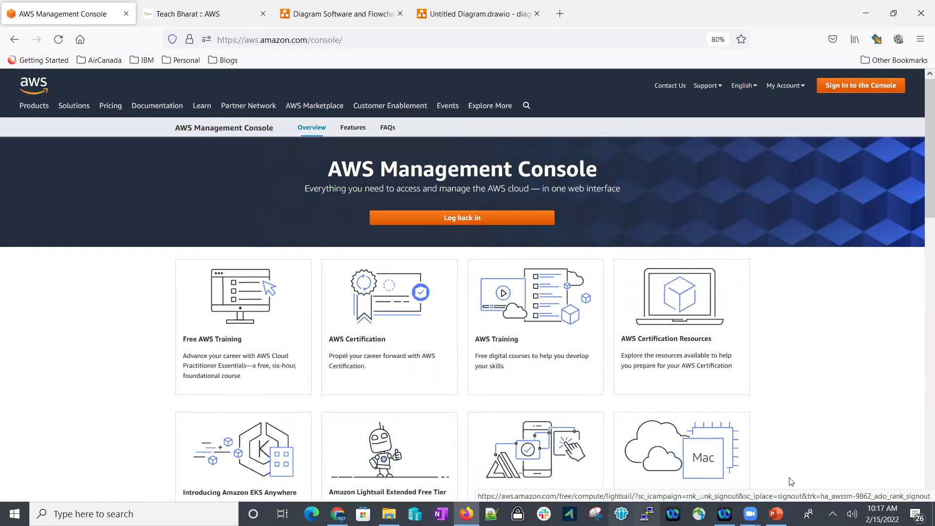
pyautogui.click(867, 87)
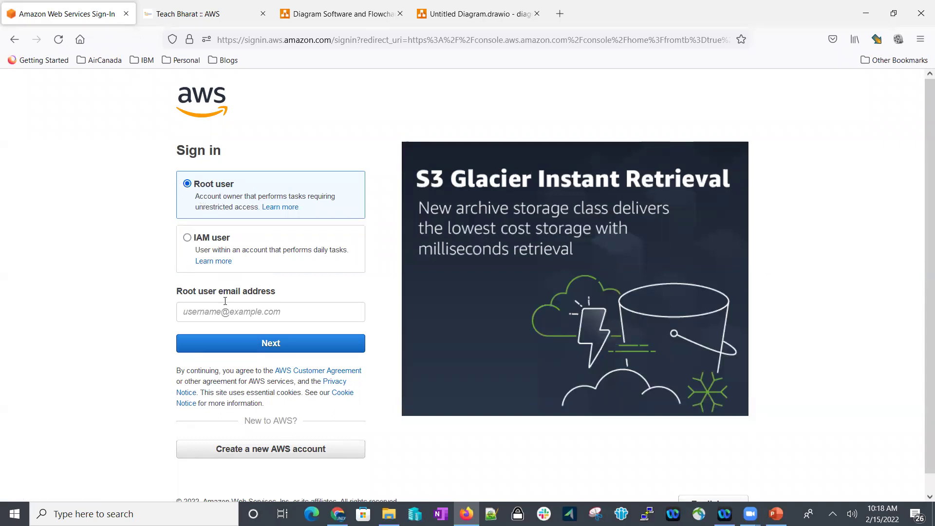
pyautogui.click(201, 314)
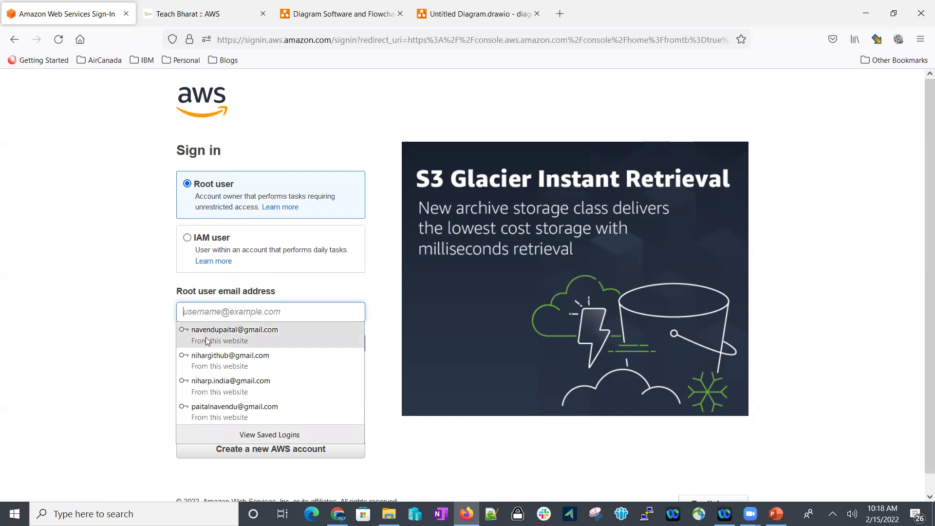
pyautogui.click(206, 336)
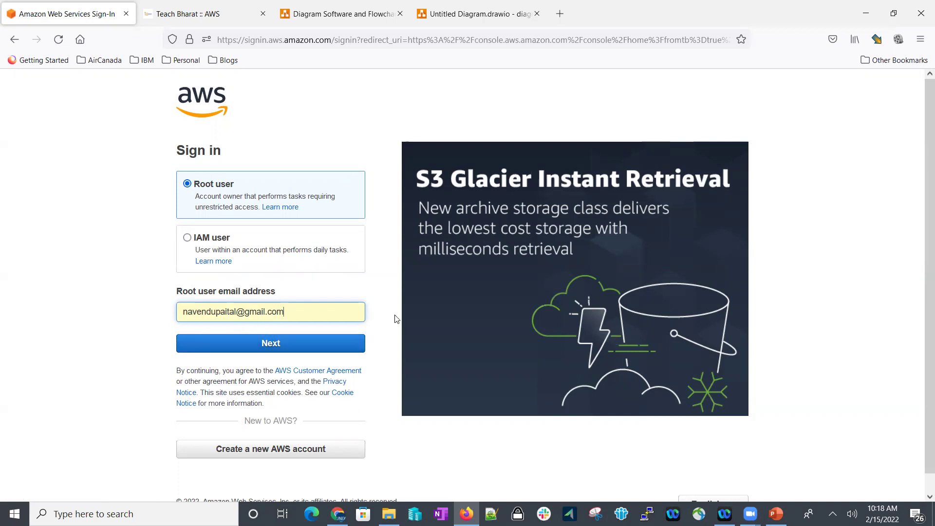
pyautogui.click(287, 350)
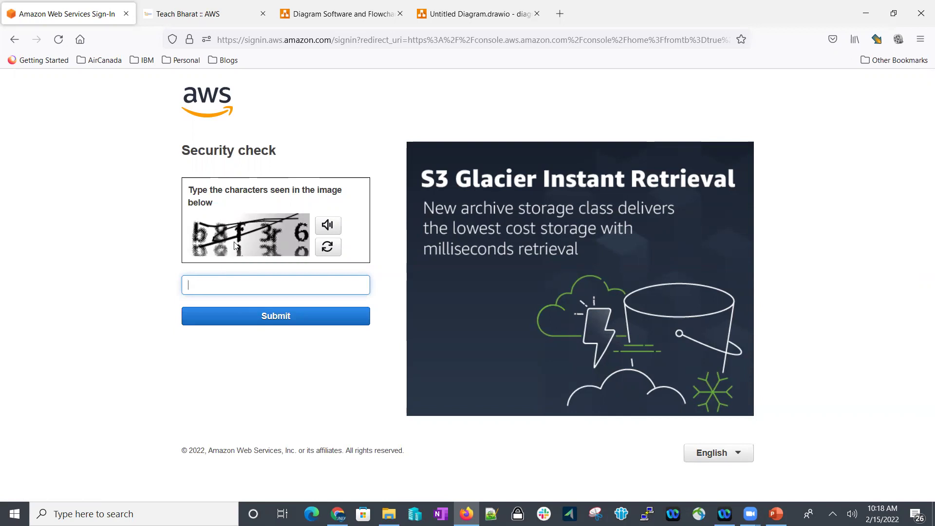
# - Complete the security check with the characters in the image and sign in with the root account password
pyautogui.write('b8f3')
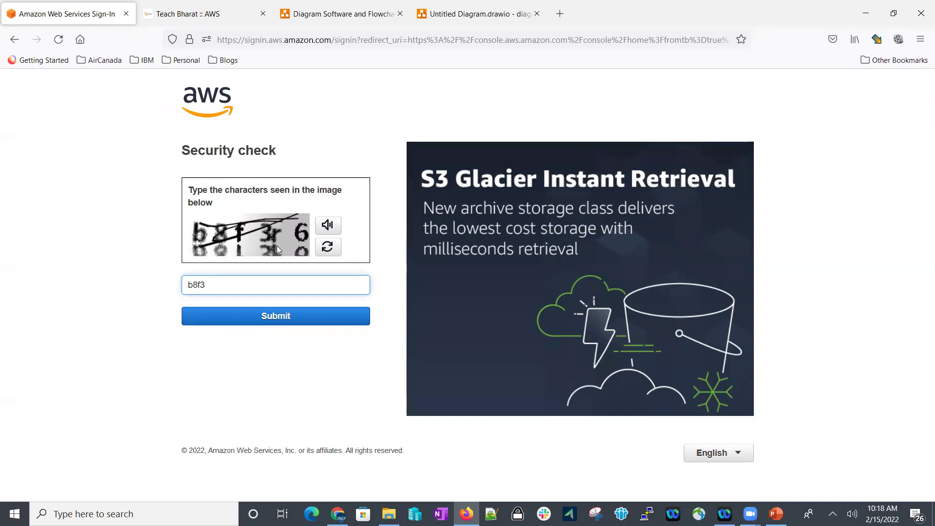
pyautogui.write('r6')
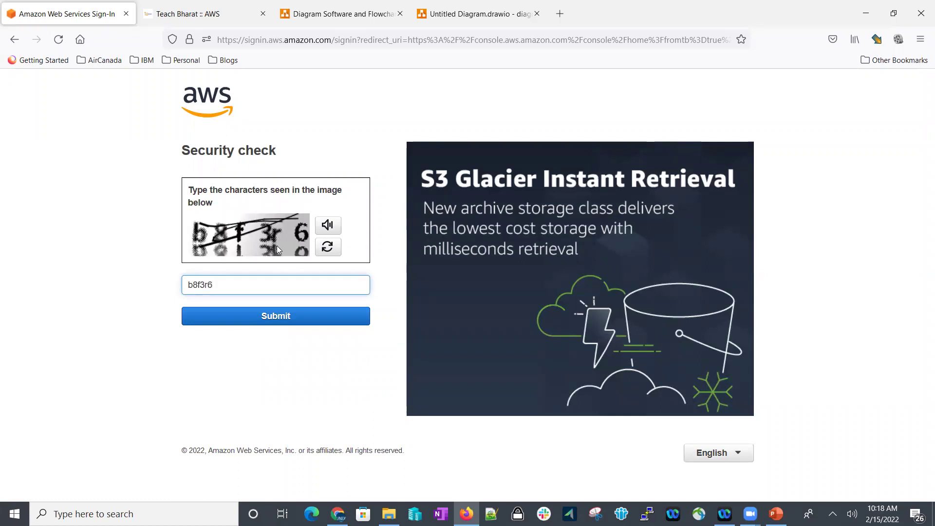
pyautogui.click(282, 317)
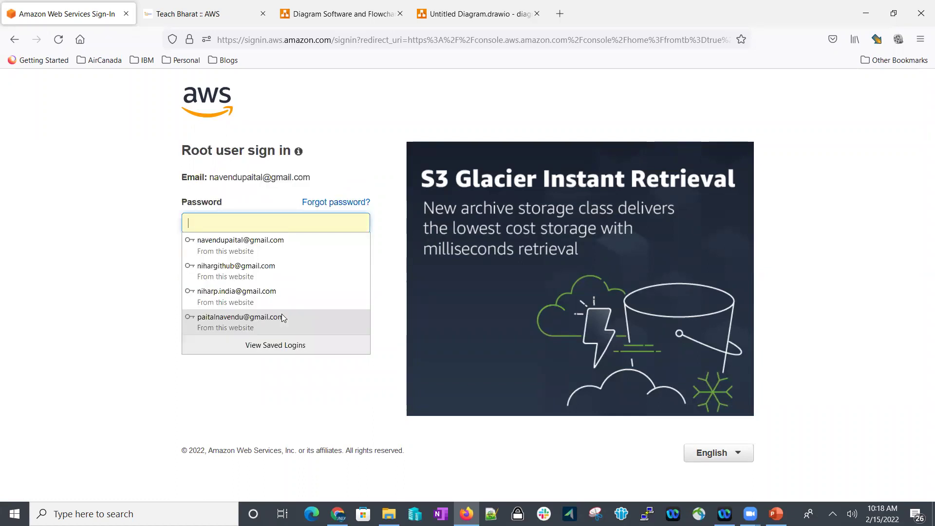
pyautogui.write('••')
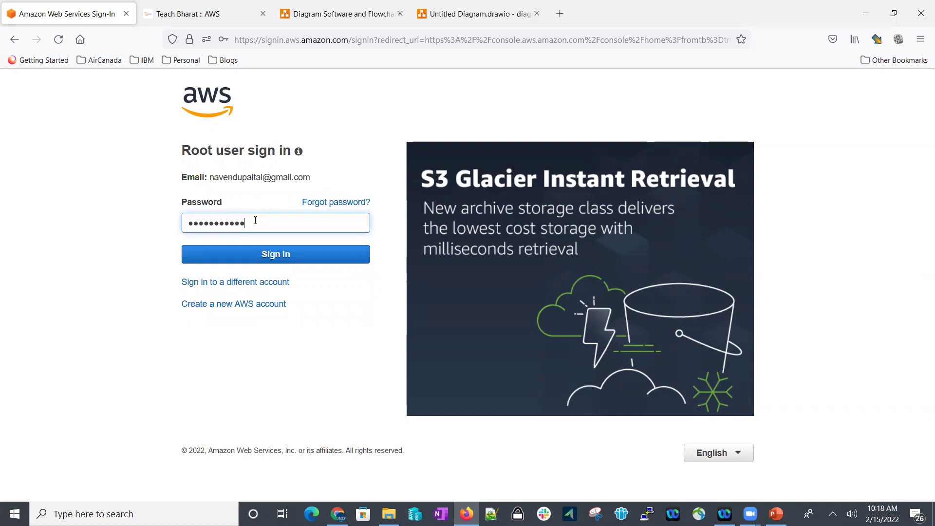
pyautogui.press('Return')
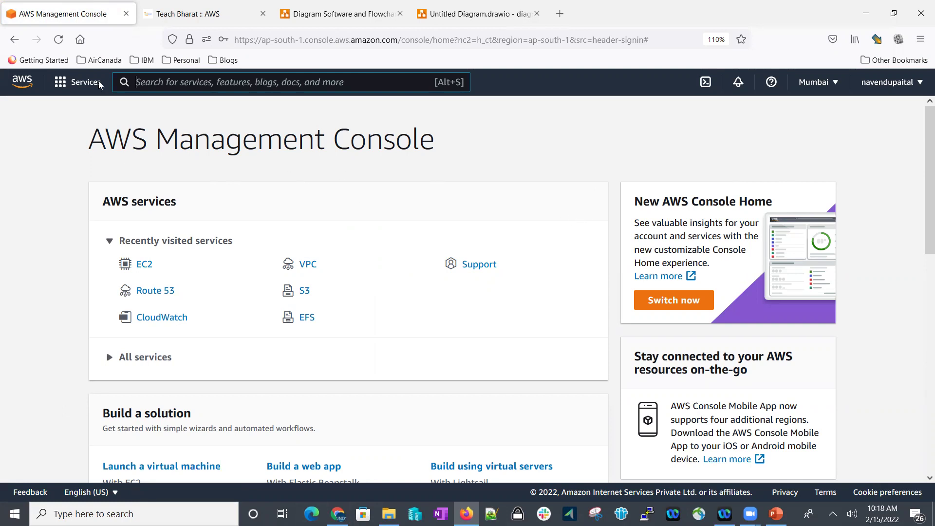
# - Examine the full alphabetical list of AWS services and the service categories
pyautogui.click(87, 87)
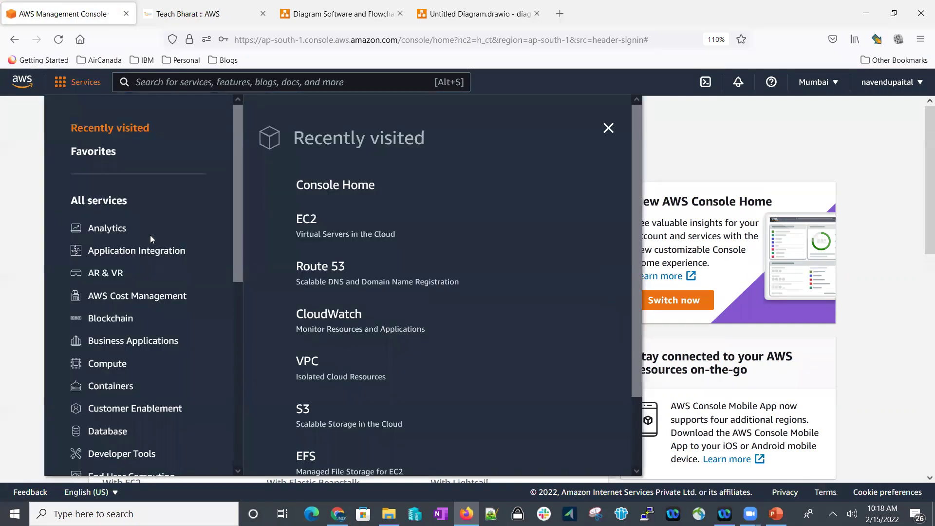
pyautogui.scroll(-3, 385, 241)
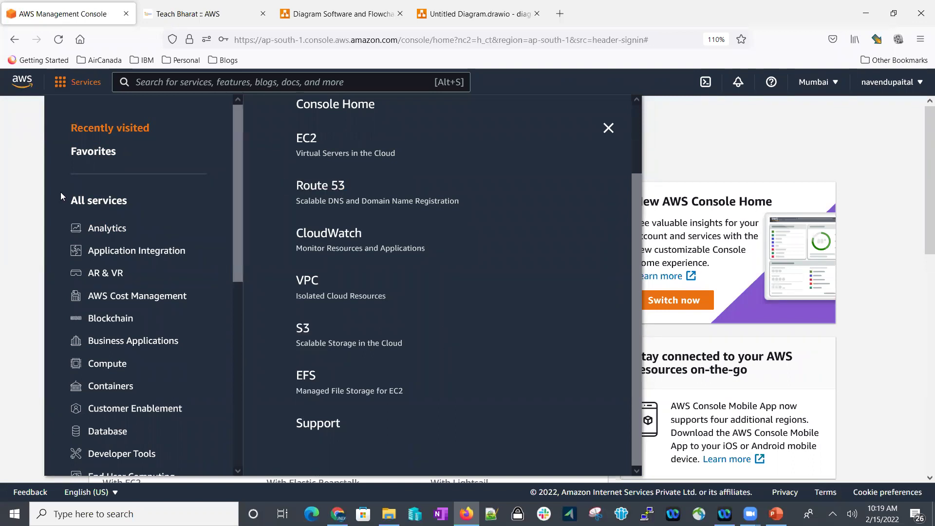
pyautogui.click(97, 204)
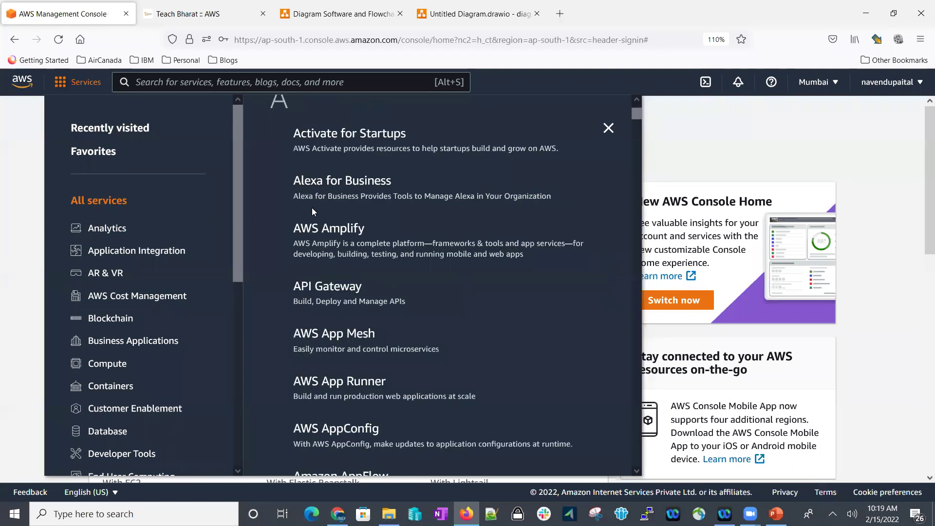
pyautogui.scroll(-20, 313, 209)
pyautogui.scroll(-20, 321, 224)
pyautogui.scroll(-20, 321, 227)
pyautogui.scroll(20, 322, 229)
pyautogui.scroll(20, 322, 231)
pyautogui.scroll(20, 322, 227)
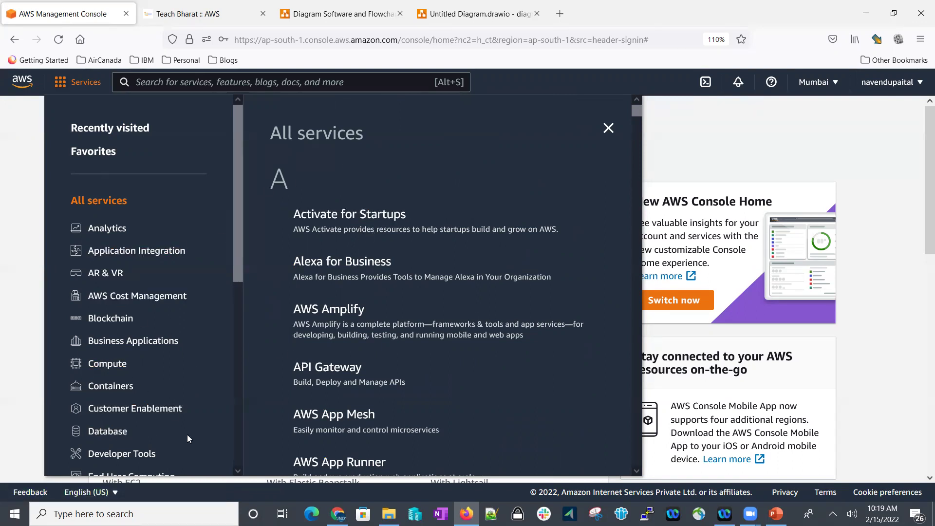
pyautogui.scroll(-5, 98, 411)
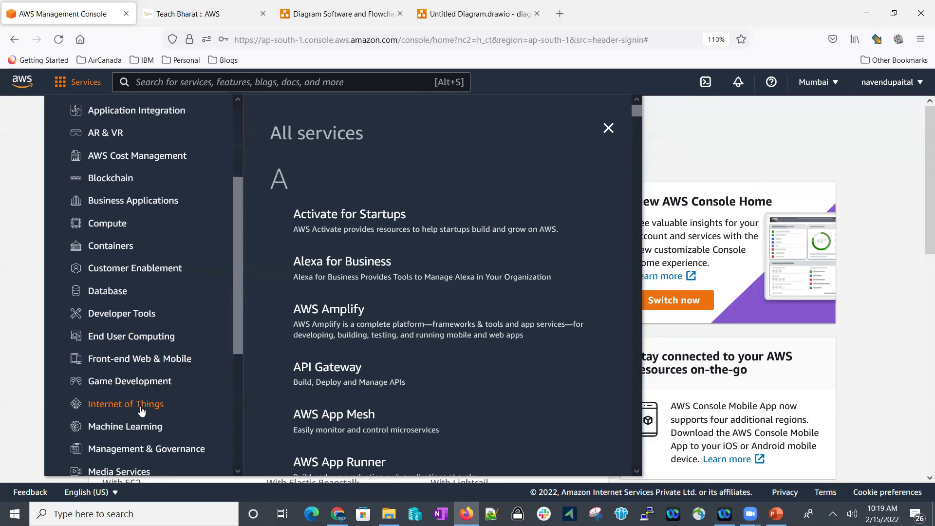
pyautogui.scroll(5, 138, 400)
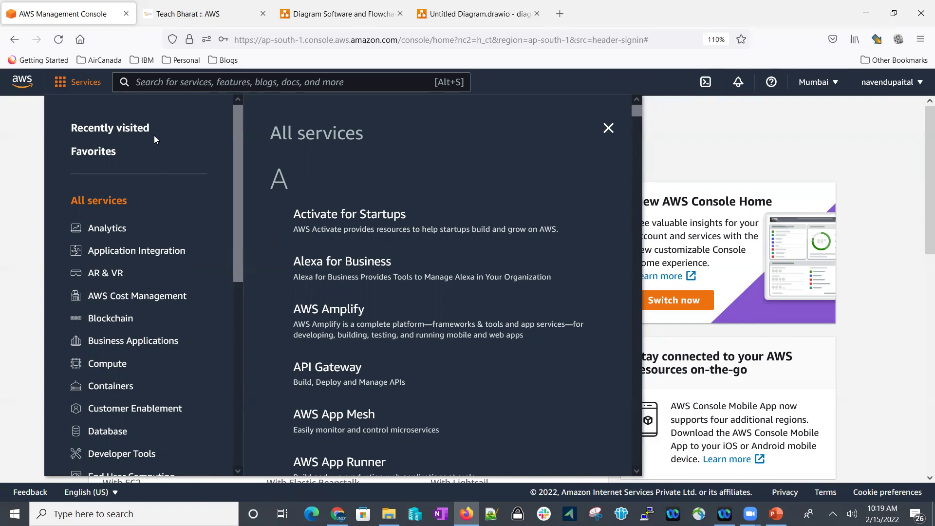
# - Open the EC2 service from the Compute category and dismiss the welcome-back message
pyautogui.click(117, 367)
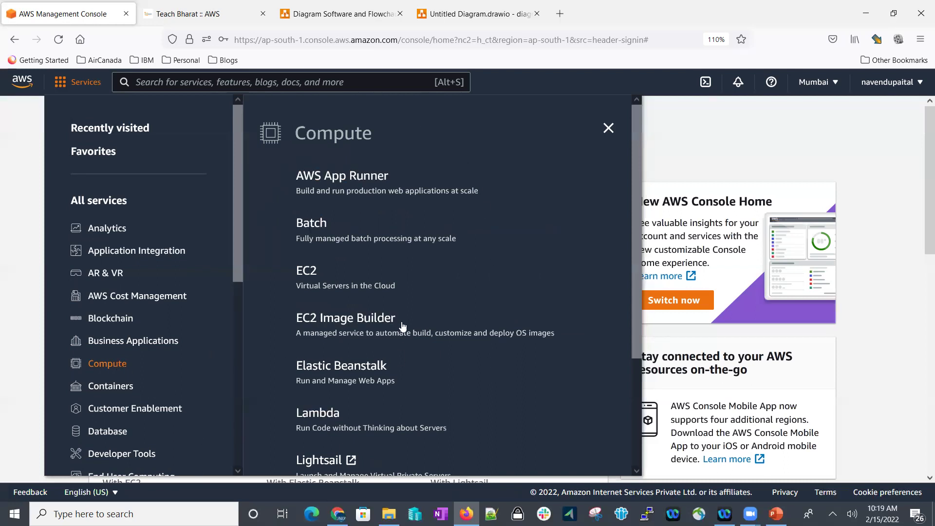
pyautogui.scroll(-3, 403, 322)
pyautogui.scroll(3, 403, 341)
pyautogui.click(307, 272)
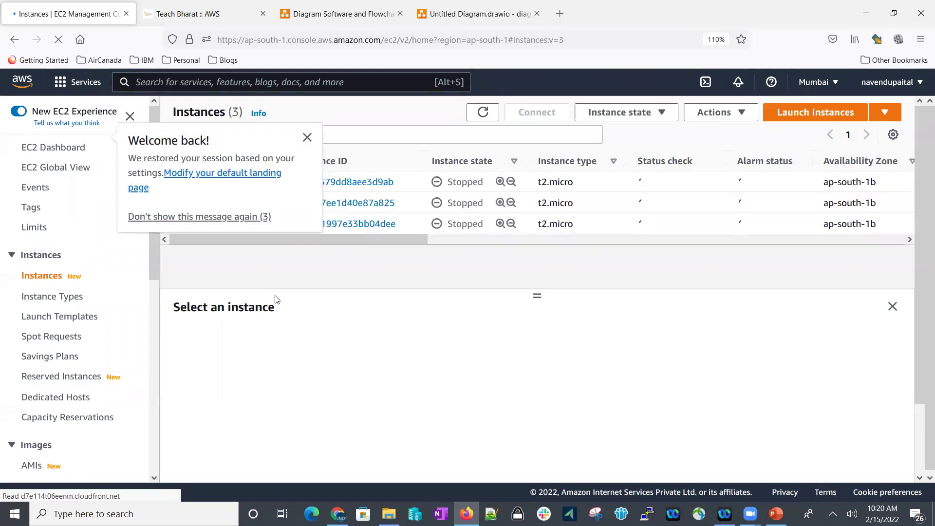
pyautogui.click(306, 141)
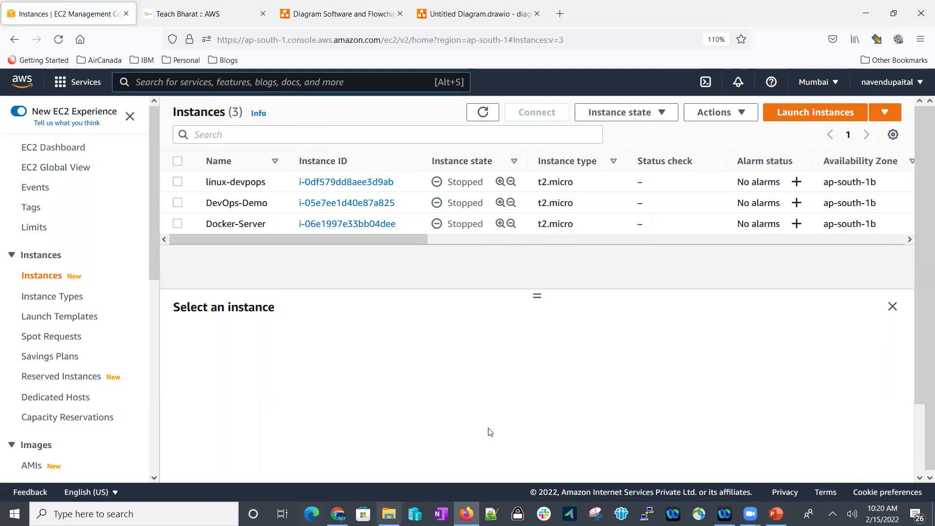
# - View the EC2 Dashboard's resources and open the list of running instances
pyautogui.scroll(-6, 68, 221)
pyautogui.scroll(6, 70, 218)
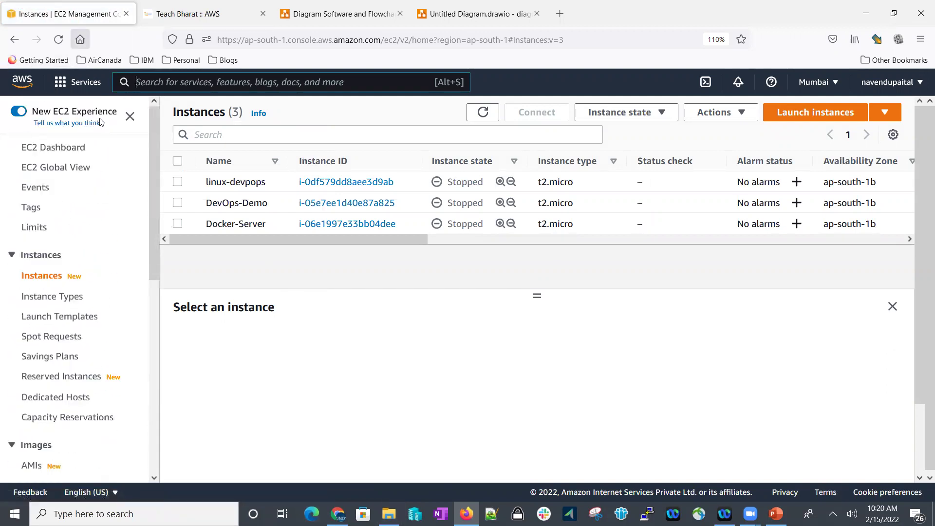
pyautogui.click(61, 148)
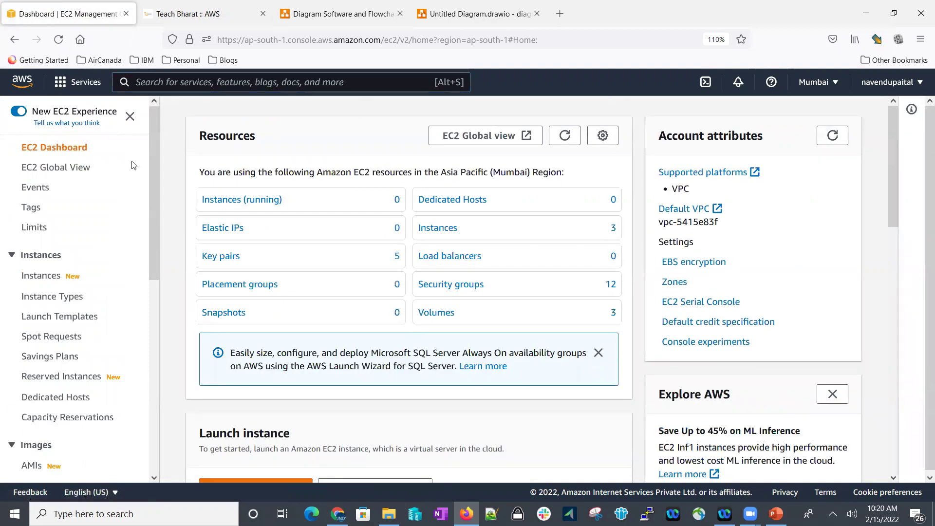
pyautogui.click(72, 84)
pyautogui.click(321, 195)
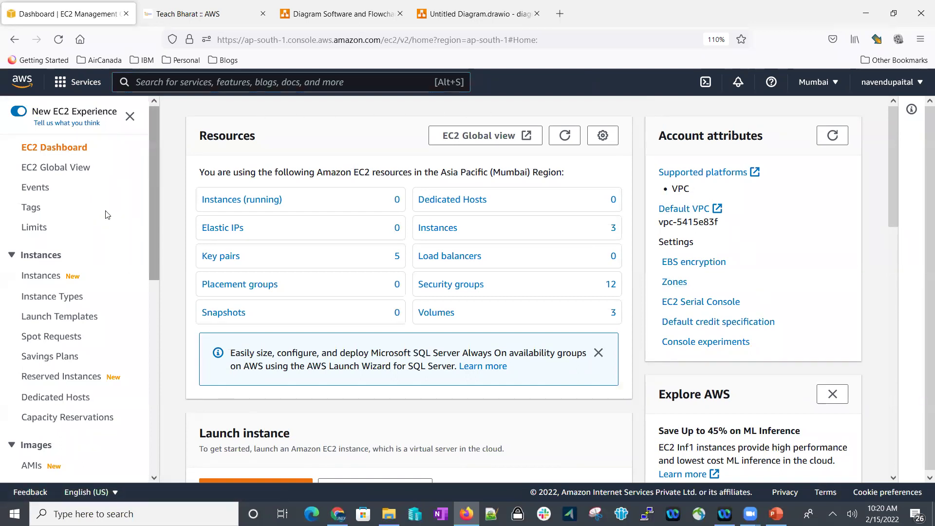
pyautogui.click(234, 207)
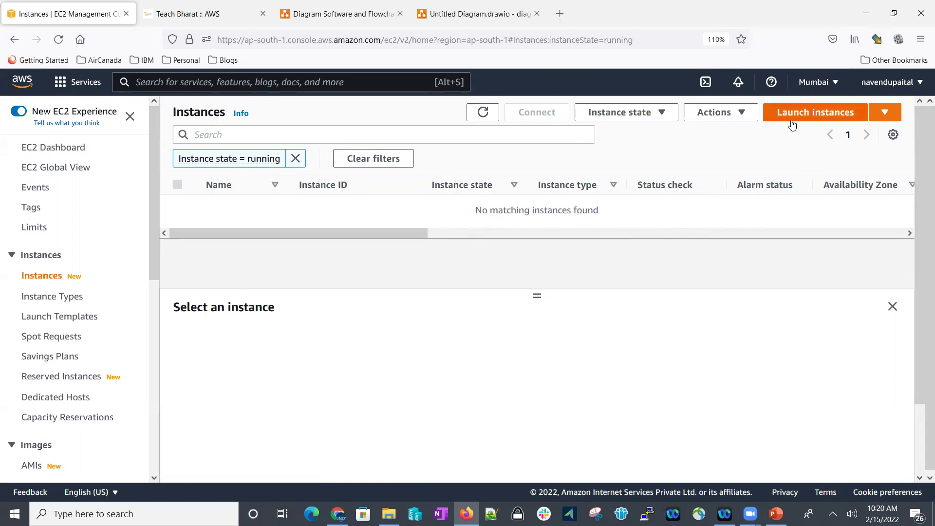
# - Start launching a new instance and select the 64-bit (x86) Amazon Linux 2 AMI (HVM) - Kernel 5.10, SSD Volume Type
pyautogui.click(822, 118)
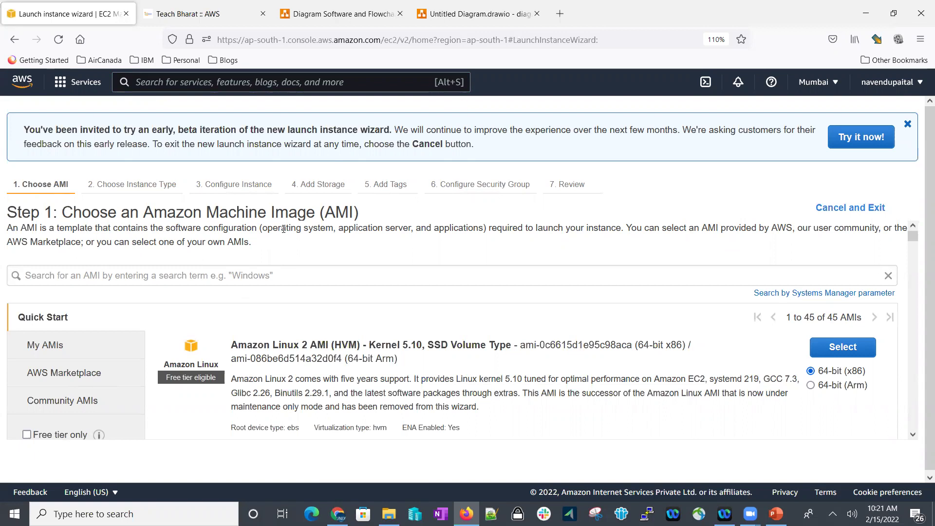
pyautogui.scroll(-3, 574, 337)
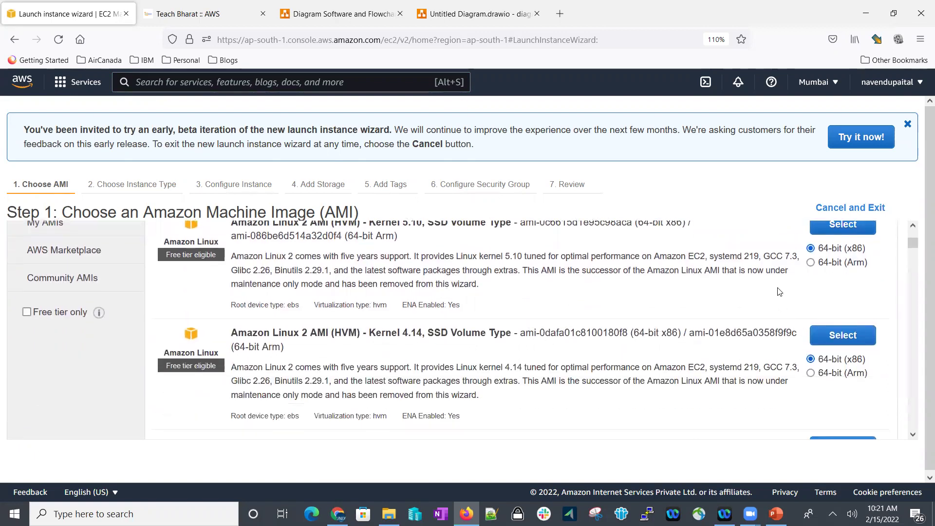
pyautogui.scroll(-5, 378, 305)
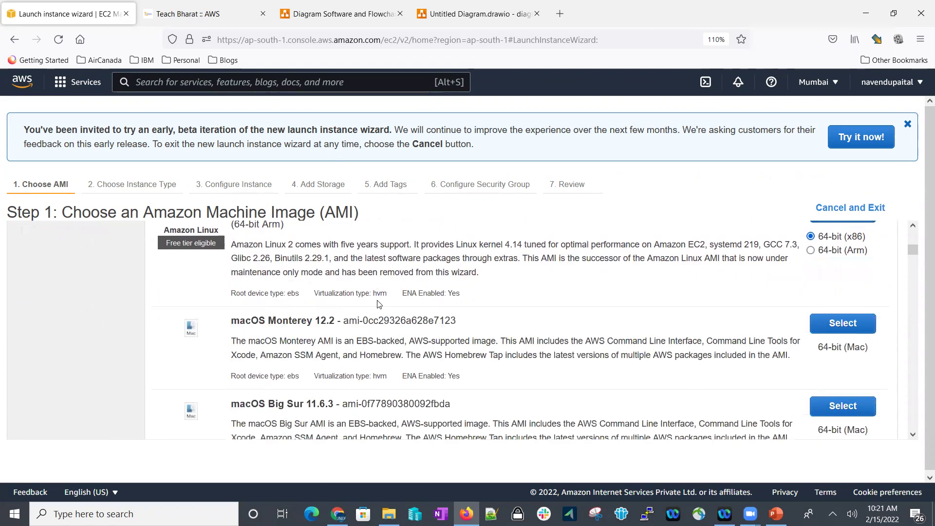
pyautogui.scroll(-15, 377, 305)
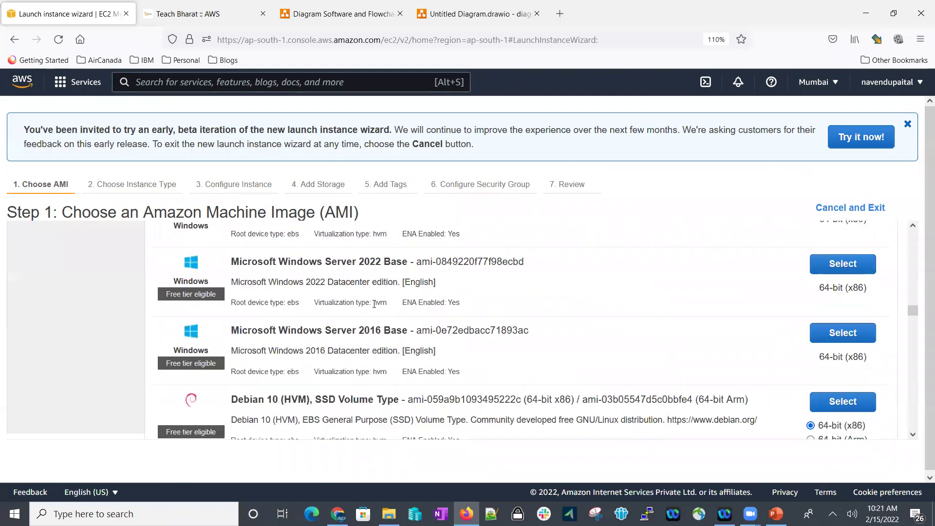
pyautogui.scroll(20, 374, 305)
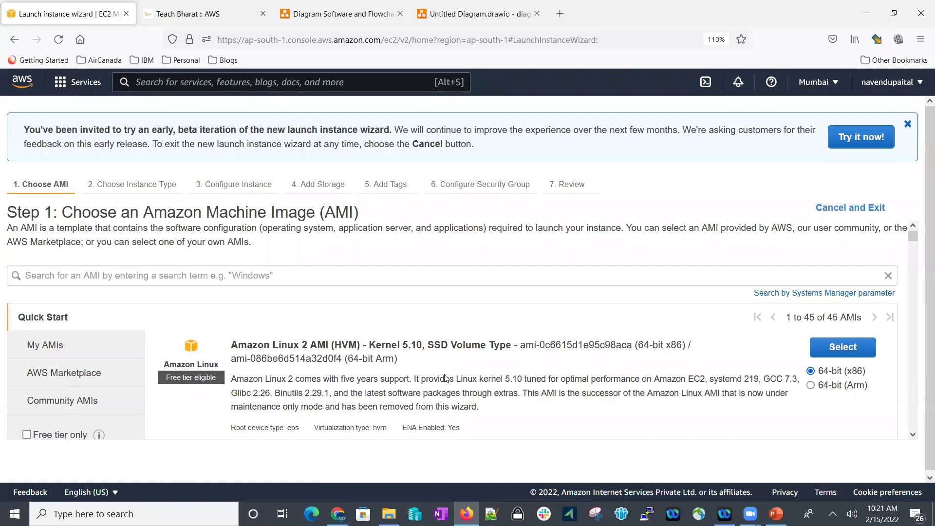
pyautogui.scroll(-4, 371, 365)
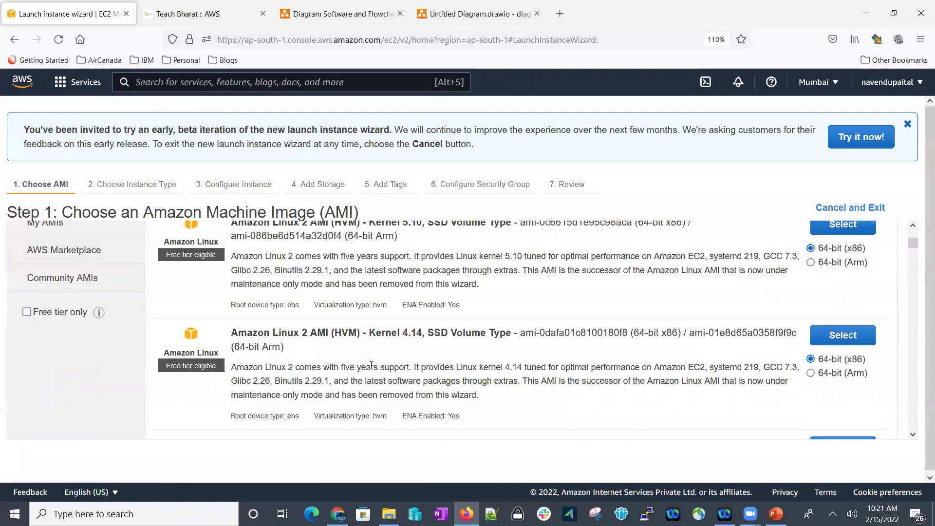
pyautogui.scroll(-4, 390, 370)
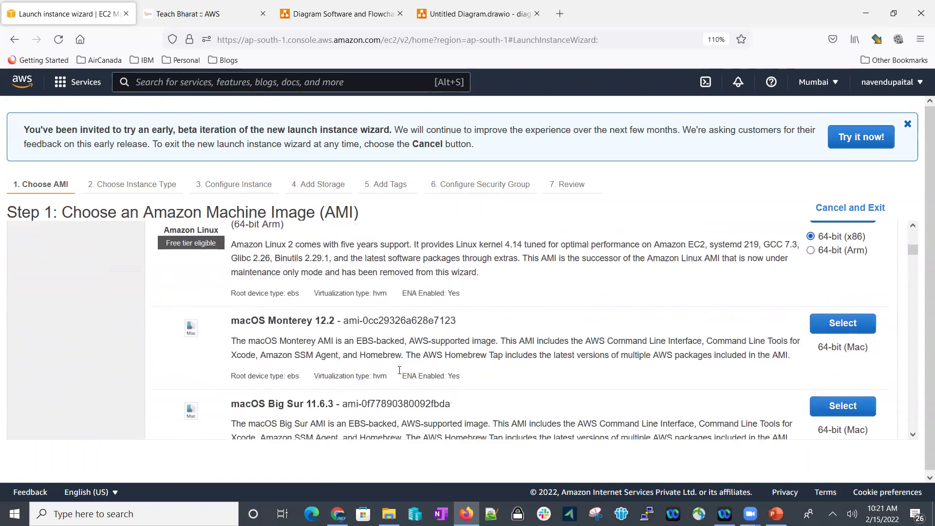
pyautogui.scroll(-4, 474, 415)
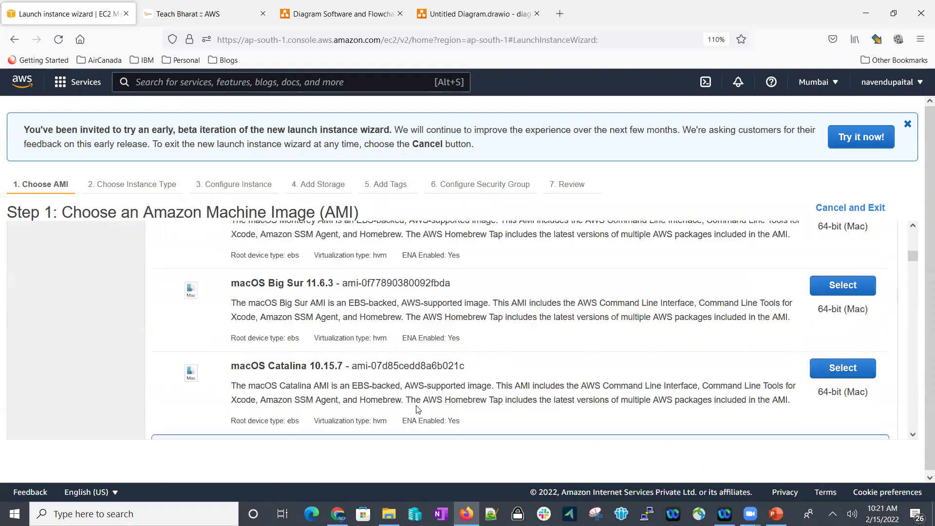
pyautogui.scroll(-8, 319, 394)
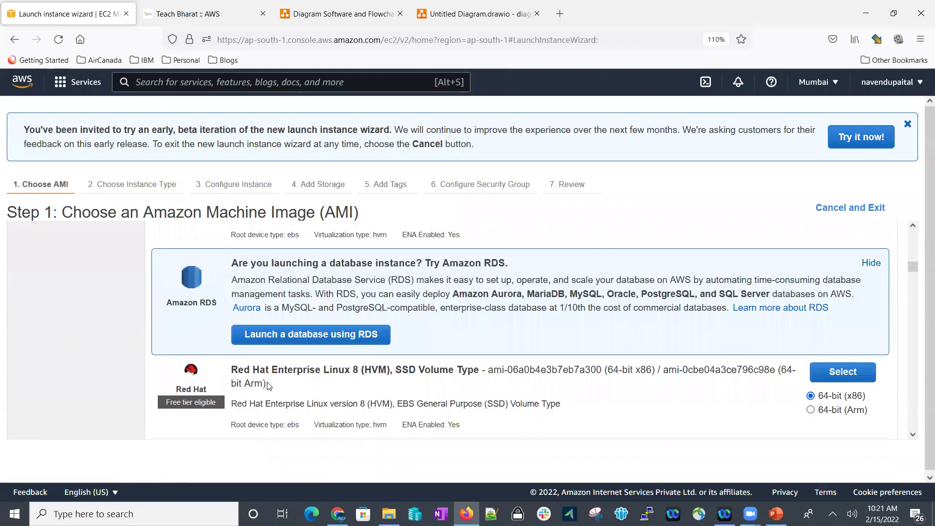
pyautogui.scroll(-10, 358, 410)
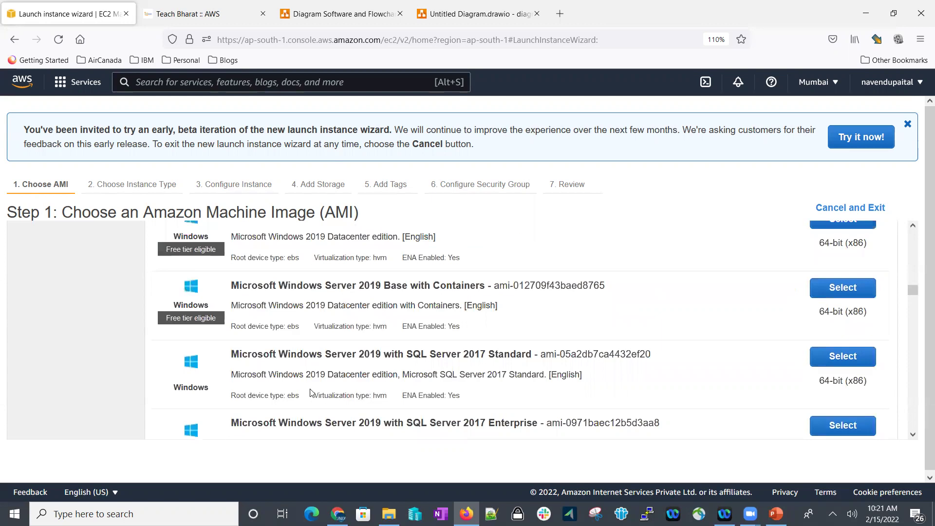
pyautogui.scroll(20, 313, 394)
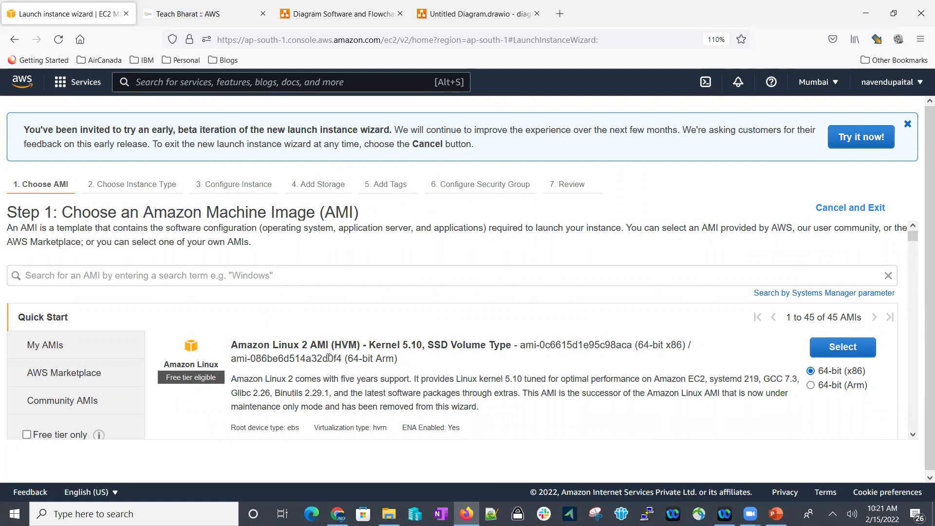
pyautogui.click(845, 350)
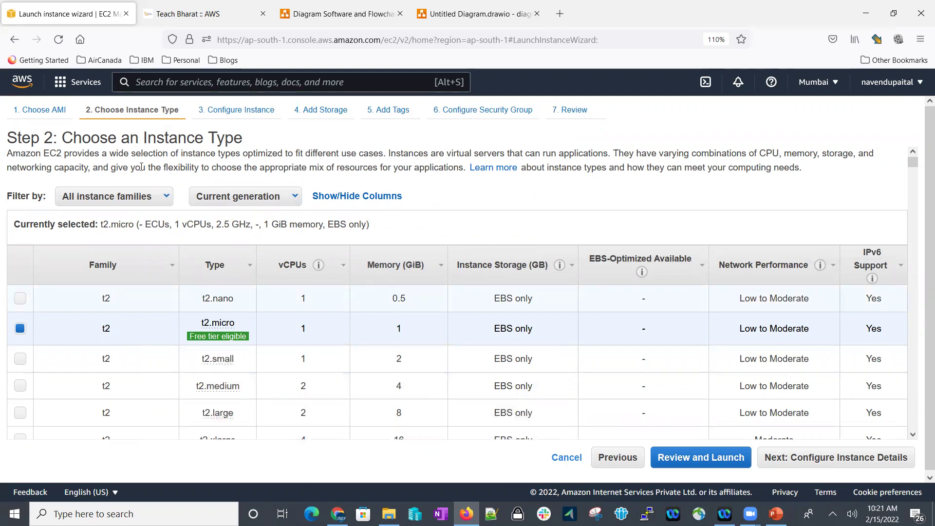
# - Look through the available instance types, keep the free tier eligible t2.micro and continue to the instance details
pyautogui.moveTo(210, 354)
pyautogui.scroll(-3, 210, 351)
pyautogui.scroll(-20, 209, 356)
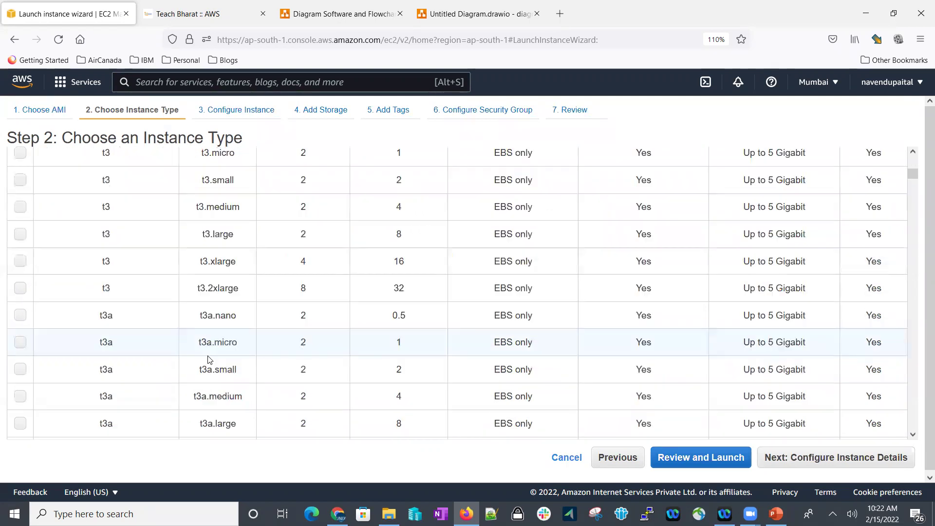
pyautogui.scroll(-5, 211, 371)
pyautogui.scroll(20, 214, 375)
pyautogui.scroll(15, 216, 376)
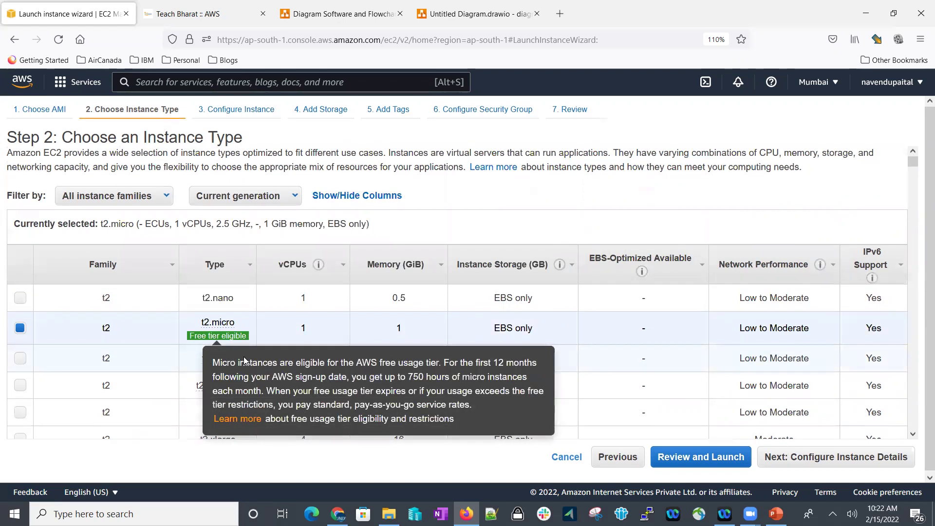
pyautogui.scroll(-1, 219, 363)
pyautogui.scroll(-3, 199, 414)
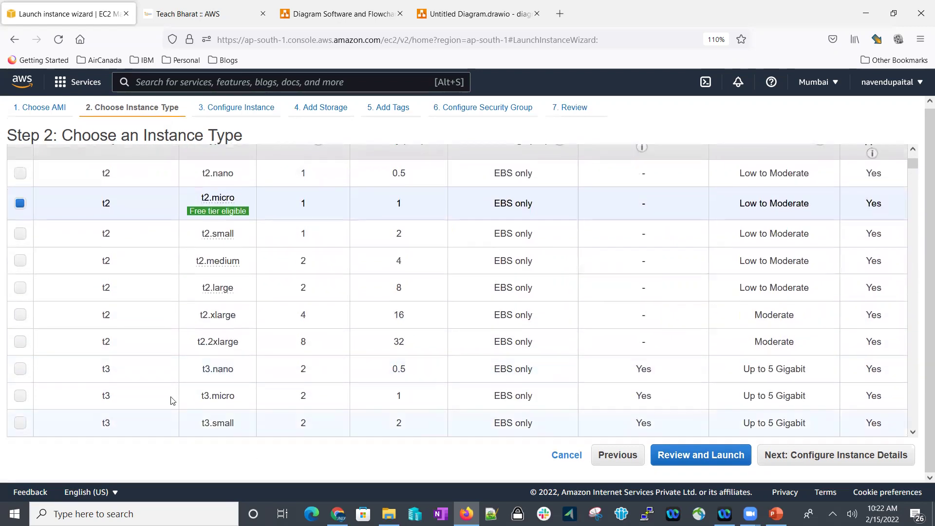
pyautogui.moveTo(217, 233)
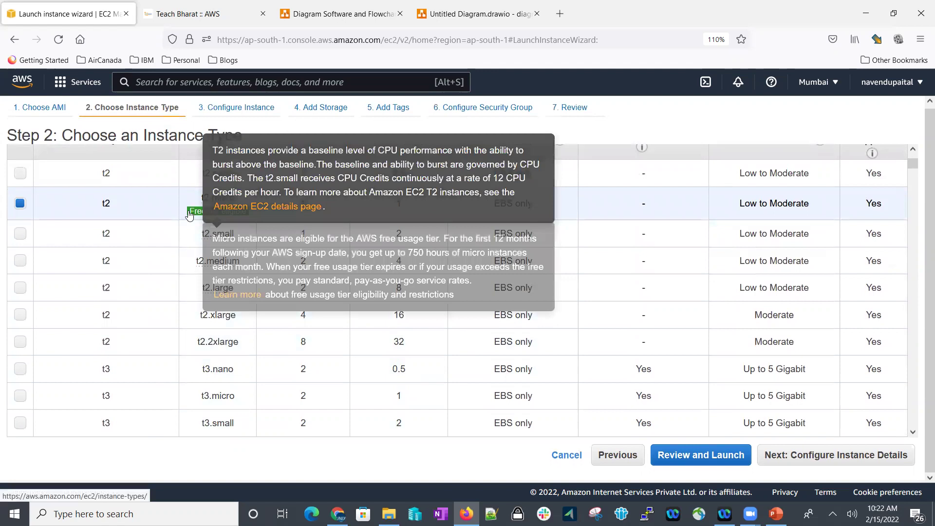
pyautogui.scroll(2, 660, 351)
pyautogui.scroll(1, 660, 351)
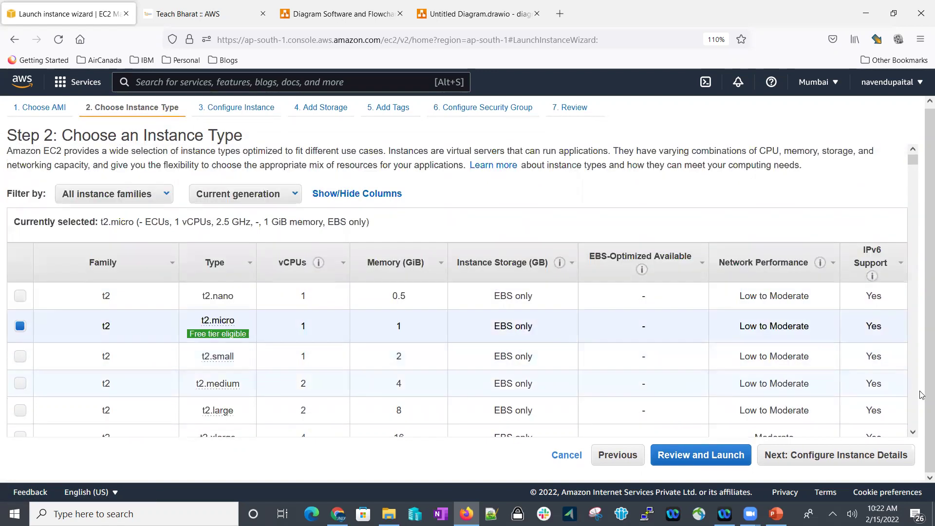
pyautogui.click(824, 463)
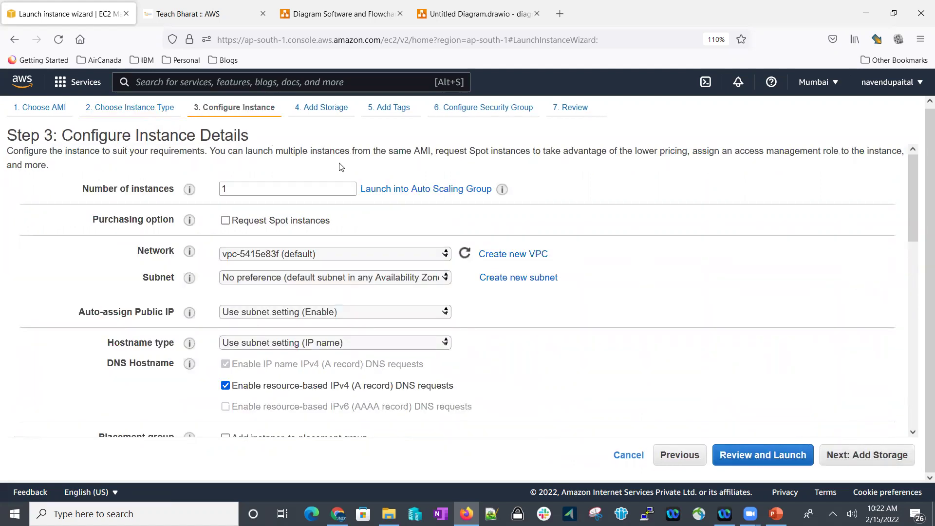
# - Keep the default instance details and the 8 GiB General Purpose SSD (gp2) root volume, and continue to the tags
pyautogui.scroll(-3, 350, 365)
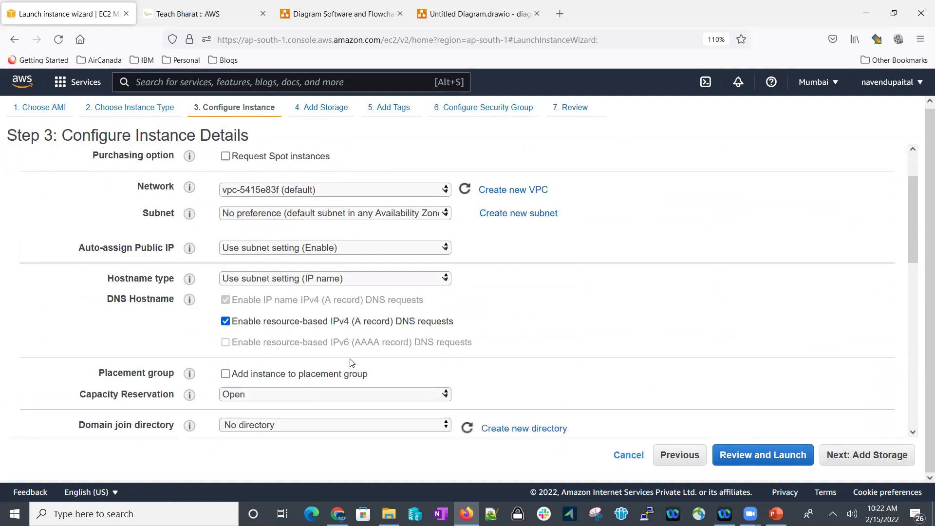
pyautogui.scroll(-10, 351, 363)
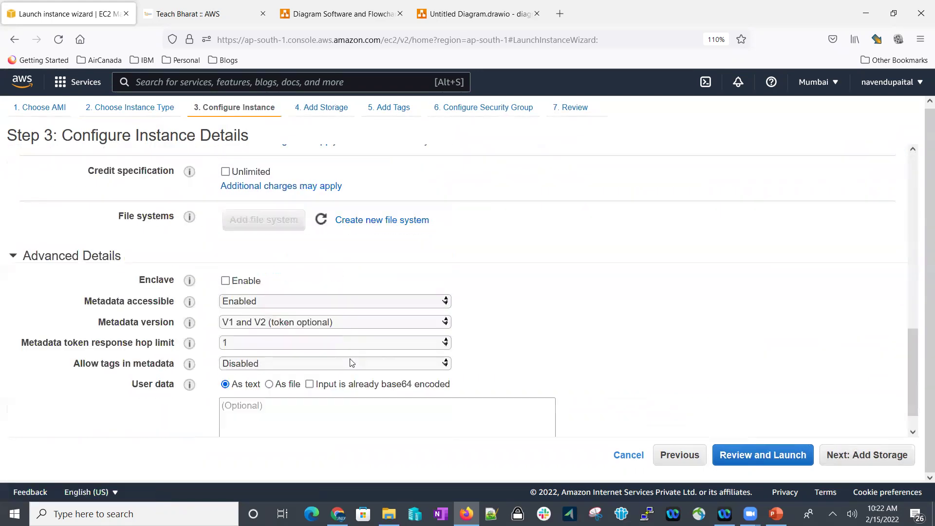
pyautogui.scroll(10, 351, 363)
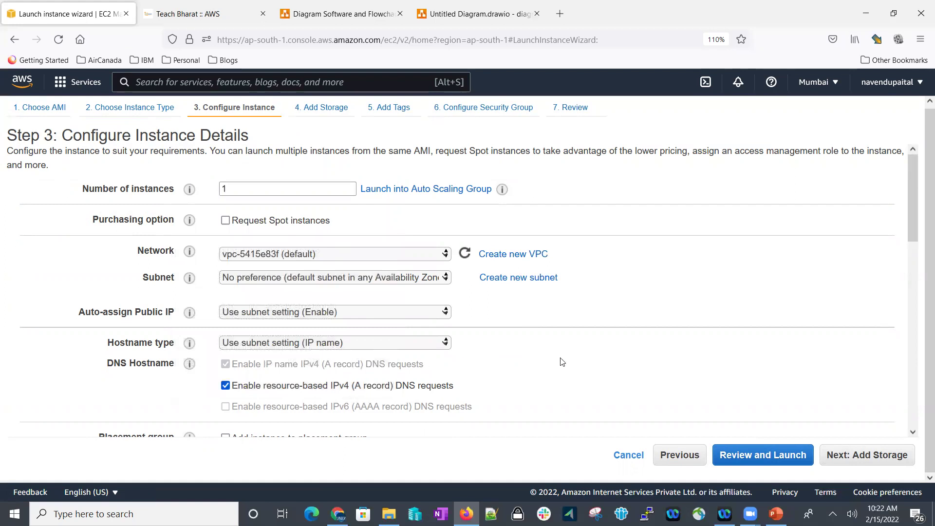
pyautogui.scroll(-5, 249, 289)
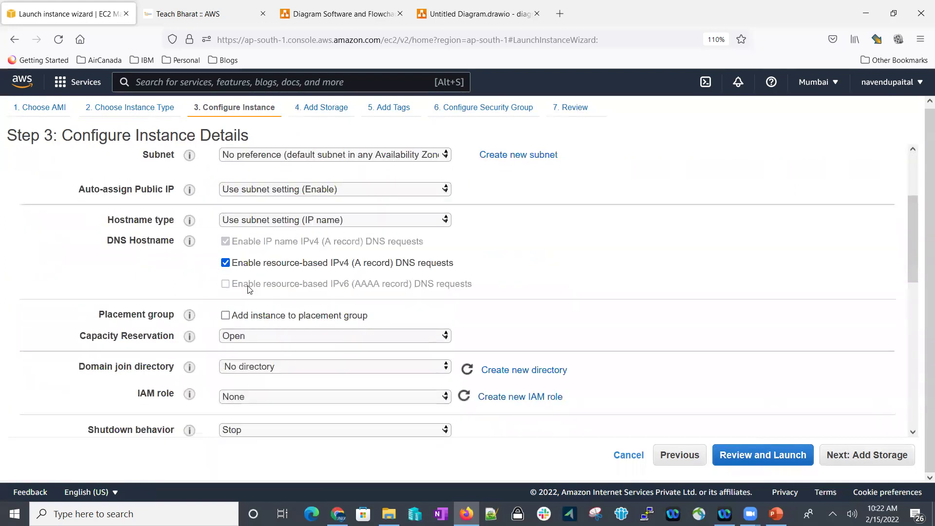
pyautogui.scroll(5, 422, 373)
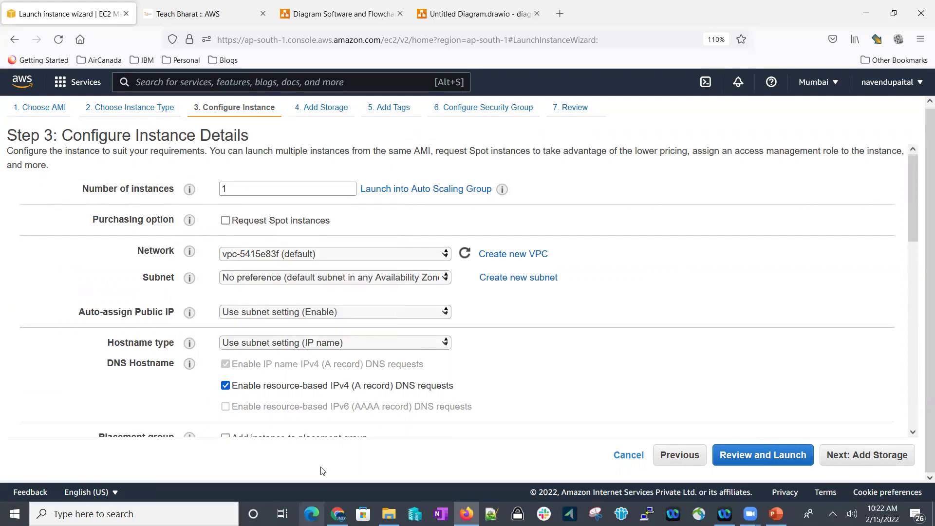
pyautogui.scroll(-10, 300, 336)
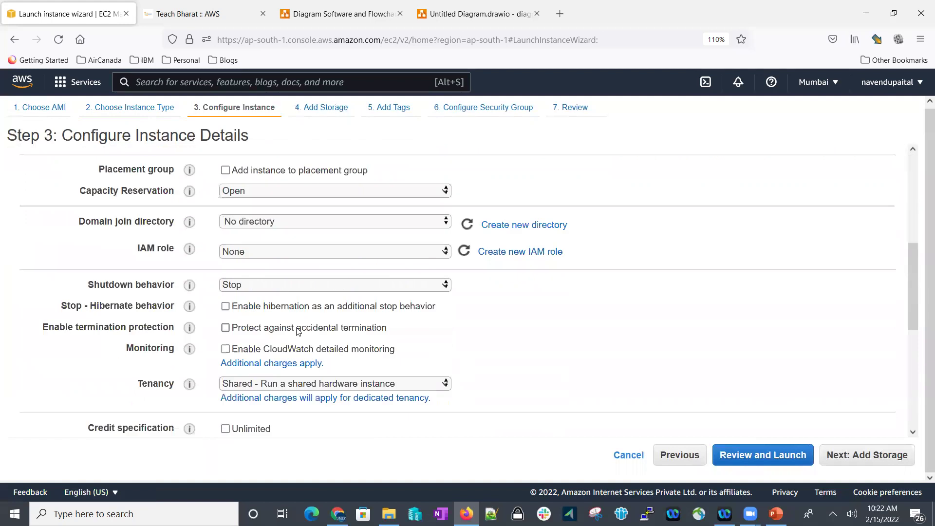
pyautogui.scroll(10, 299, 340)
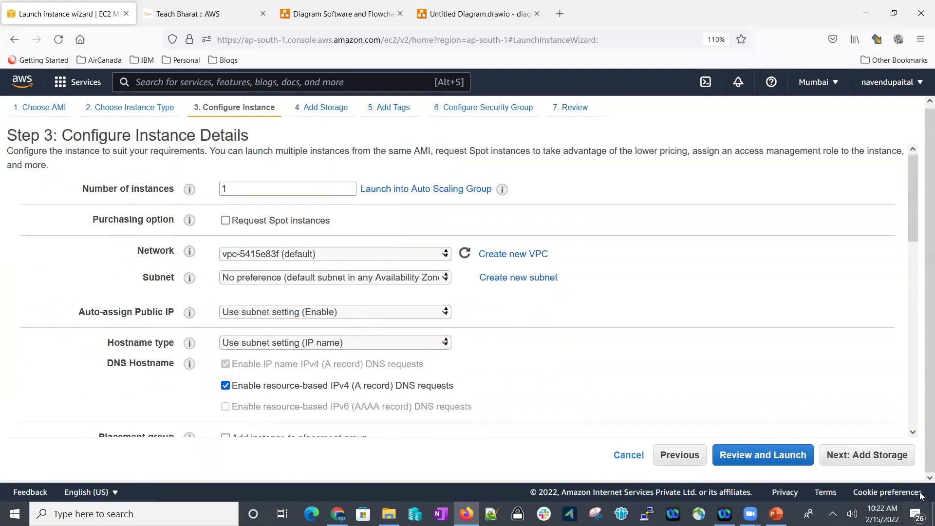
pyautogui.click(872, 464)
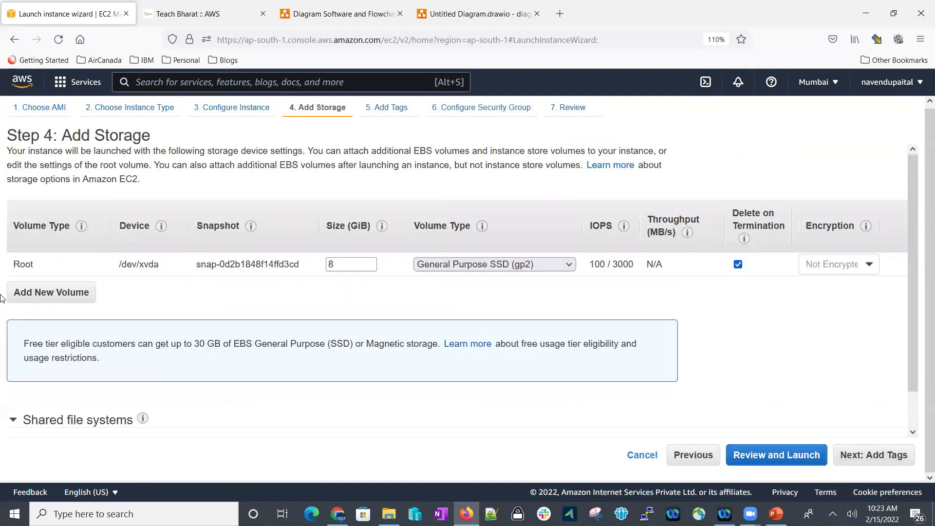
pyautogui.doubleClick(354, 264)
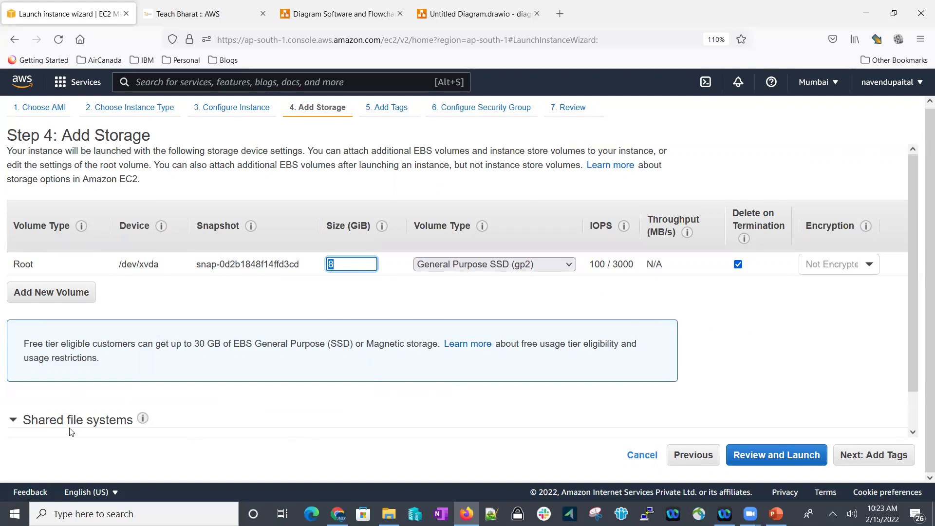
pyautogui.click(872, 465)
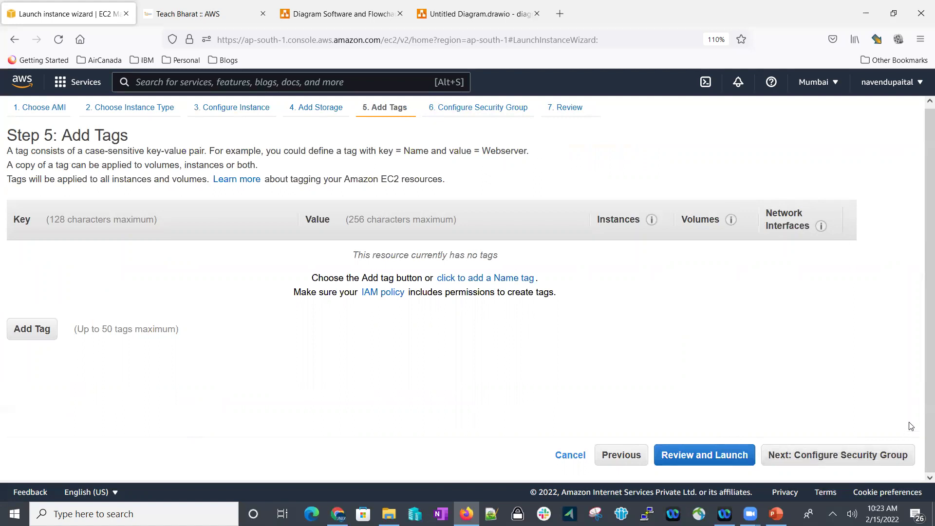
# - Add a tag with key NAME and value My-Linux-Machine, and continue to the security group configuration
pyautogui.click(35, 330)
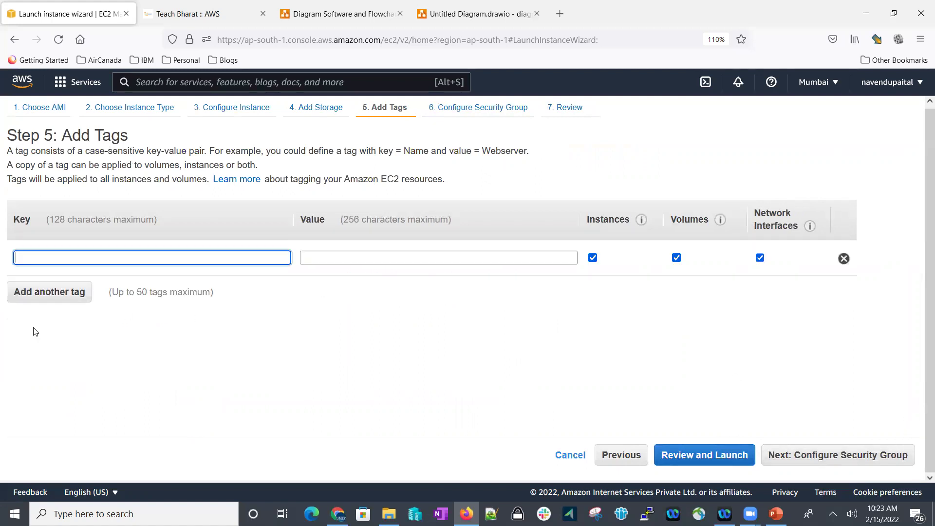
pyautogui.write('NAME')
pyautogui.press('Tab')
pyautogui.write('My-Linux')
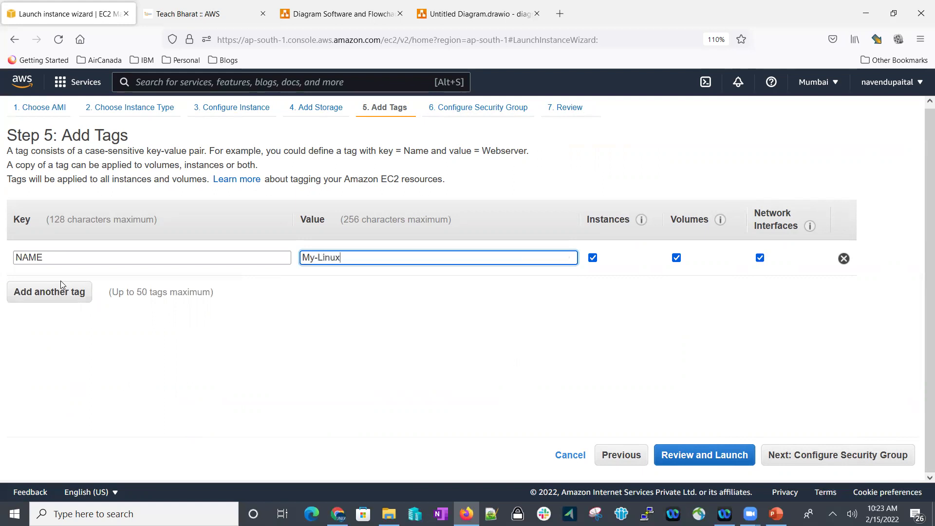
pyautogui.write('-Machine')
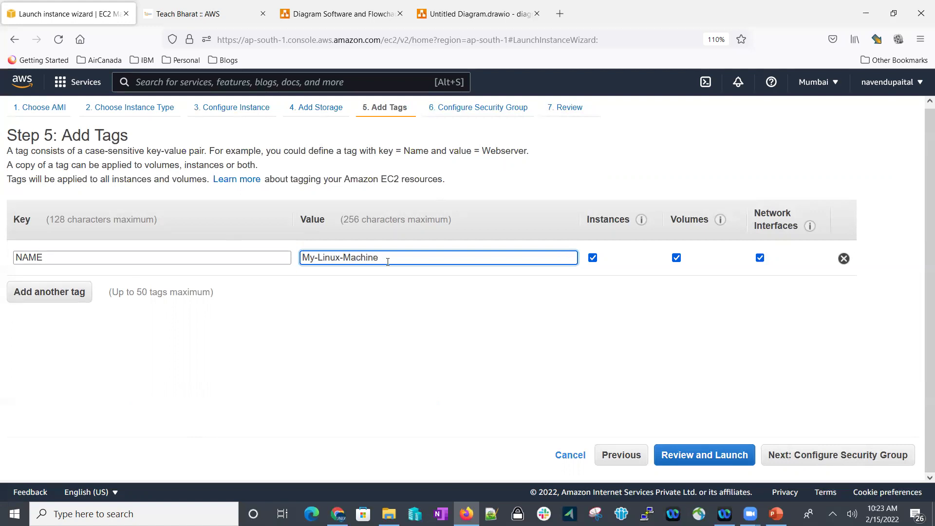
pyautogui.click(843, 464)
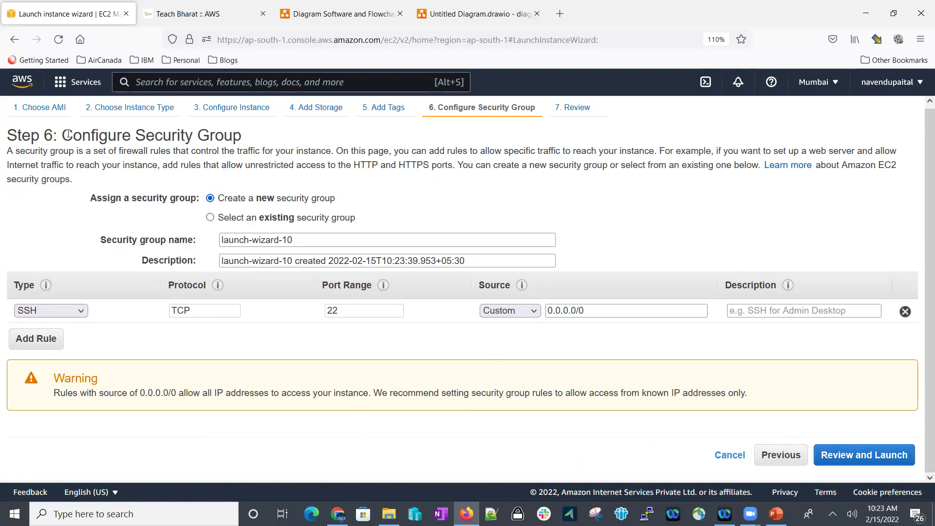
# - Keep the new security group with its default SSH rule on port 22 and review the launch details
pyautogui.moveTo(86, 135); pyautogui.dragTo(250, 147)
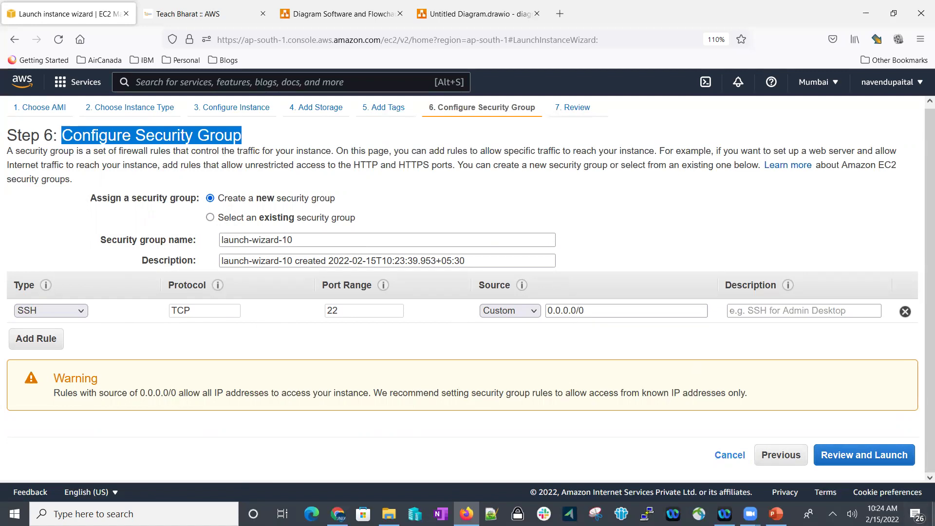
pyautogui.click(868, 466)
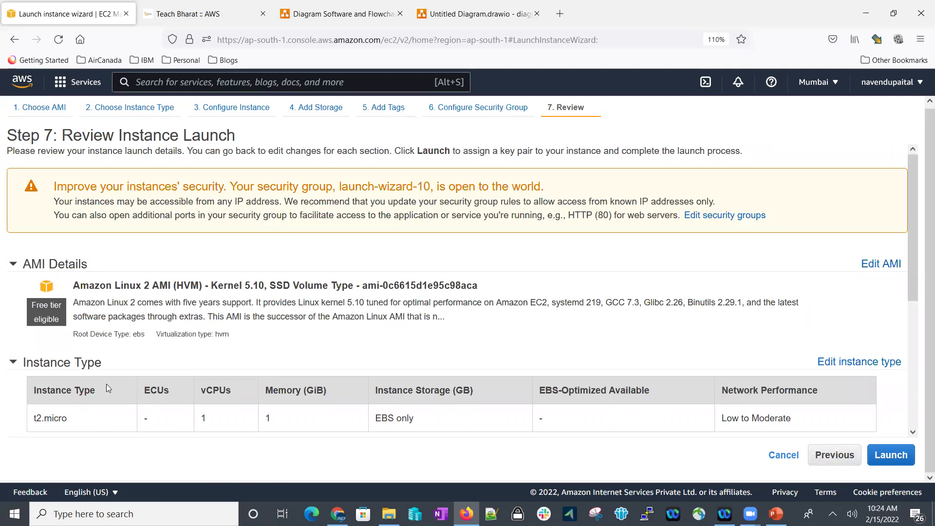
pyautogui.scroll(-5, 370, 372)
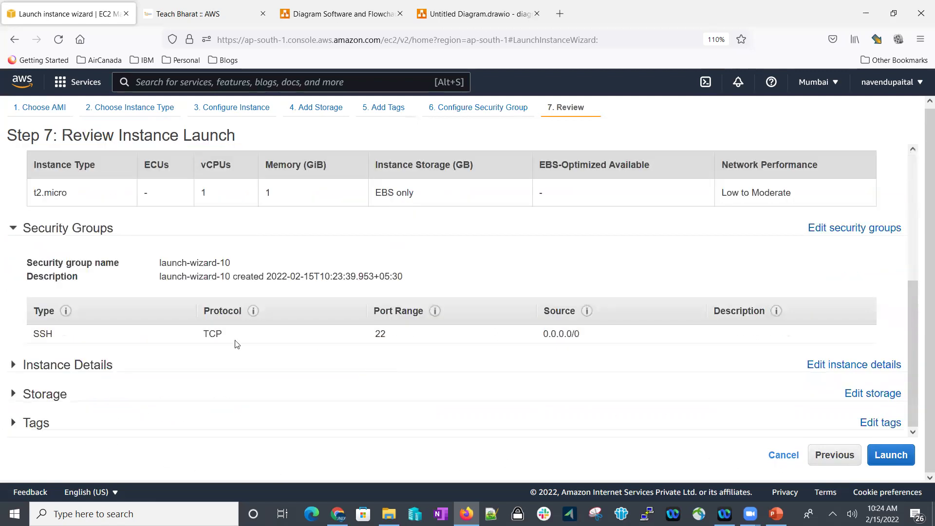
# - Create and download a new RSA key pair named My-Linux-Practice, and launch the instance with it
pyautogui.click(895, 455)
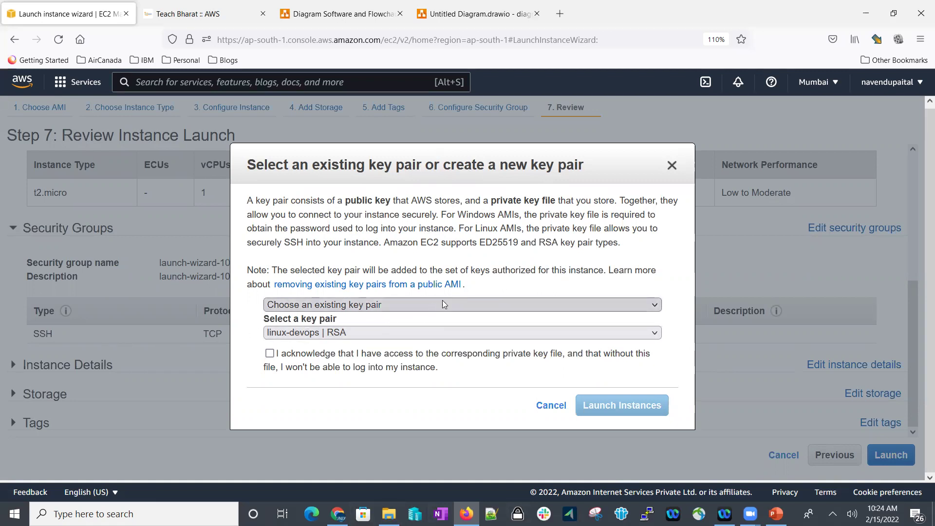
pyautogui.click(578, 303)
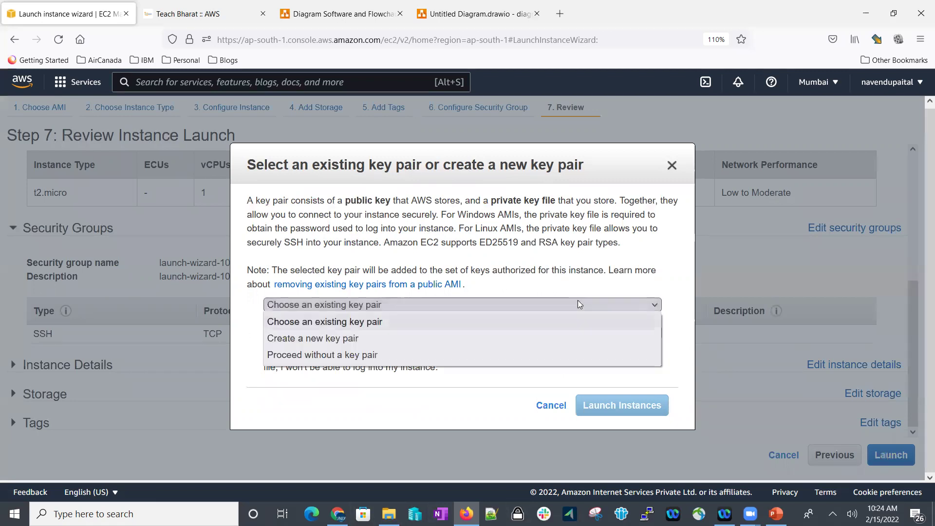
pyautogui.click(326, 339)
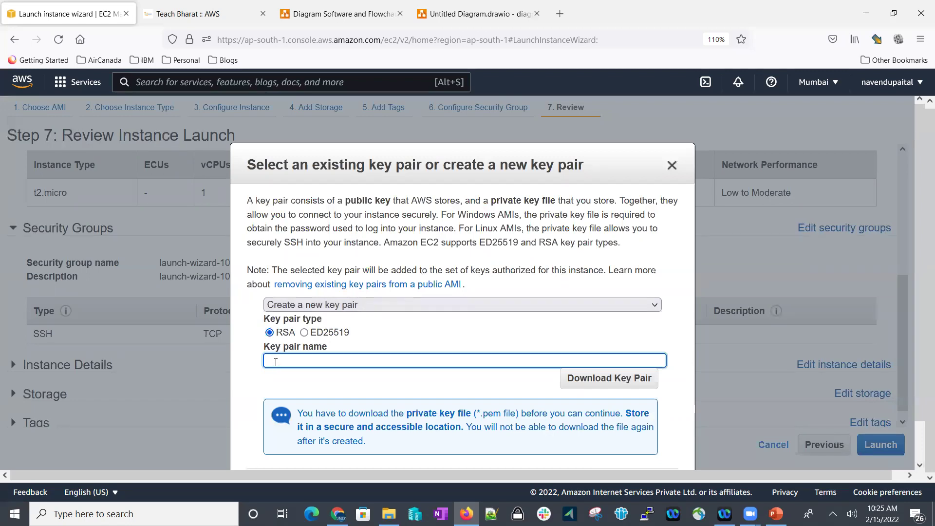
pyautogui.write('My-Linux-Practice')
pyautogui.click(597, 385)
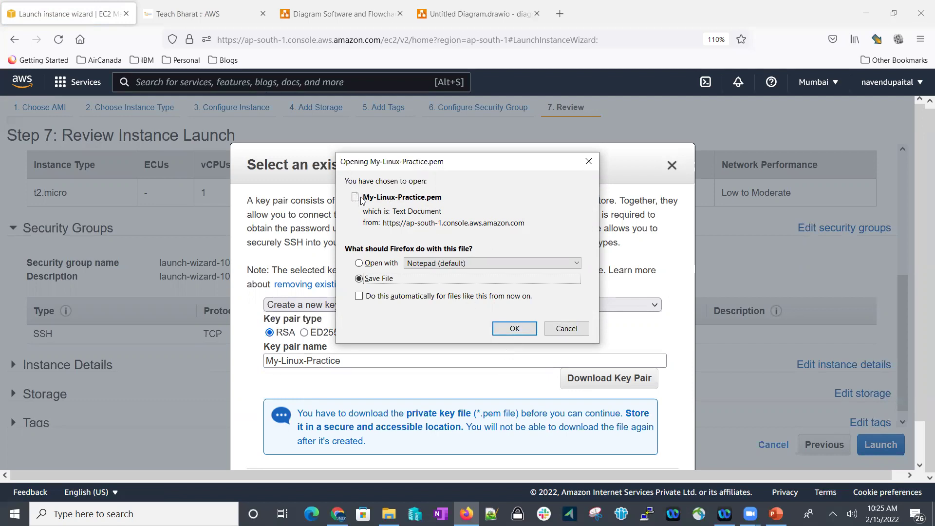
pyautogui.click(515, 330)
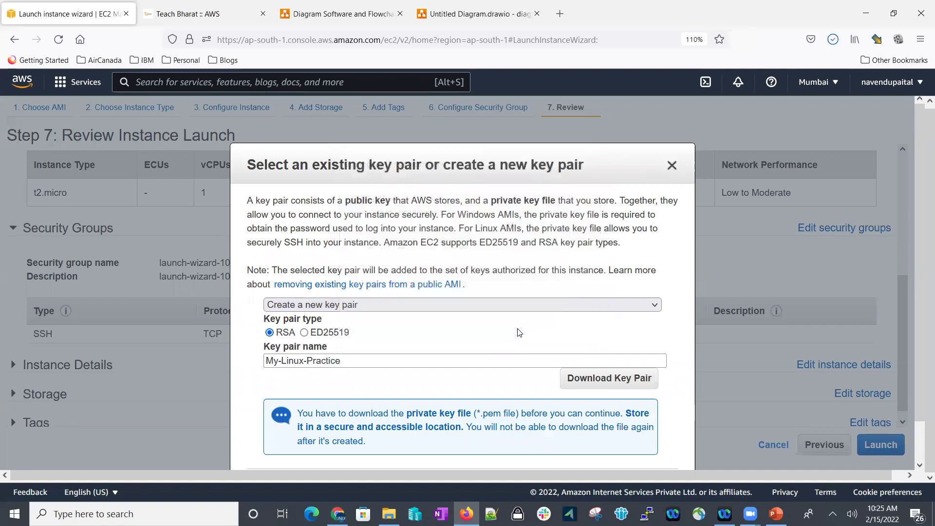
pyautogui.scroll(-1, 517, 335)
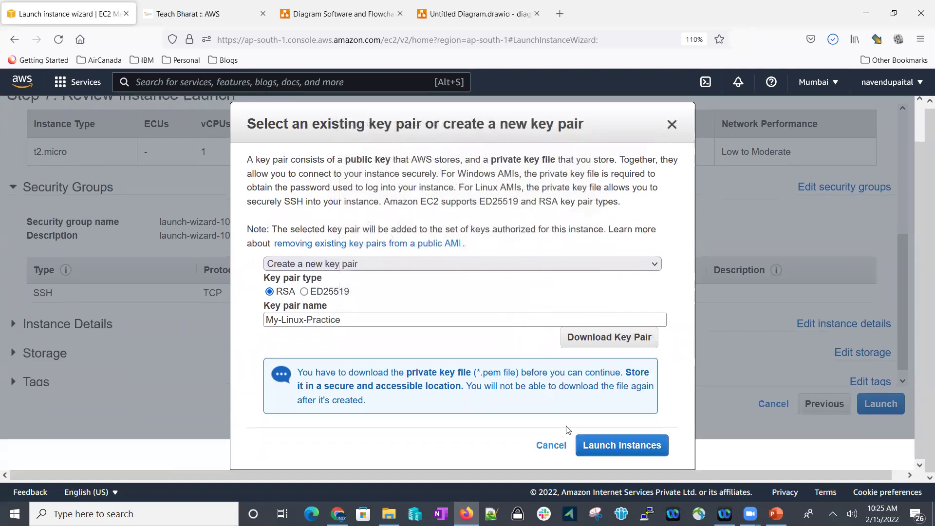
pyautogui.click(604, 453)
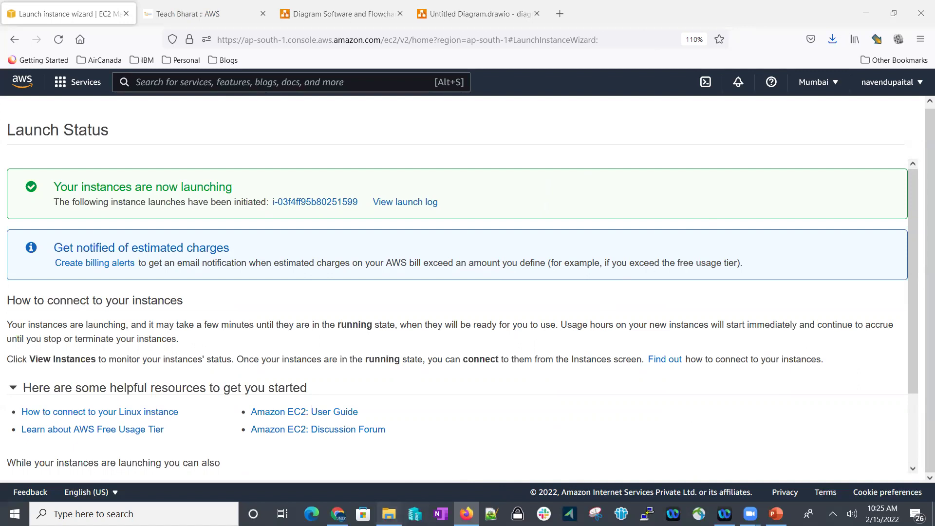
# - Switch to File Explorer and locate My-Linux-Practice.pem in the Downloads folder
pyautogui.click(388, 514)
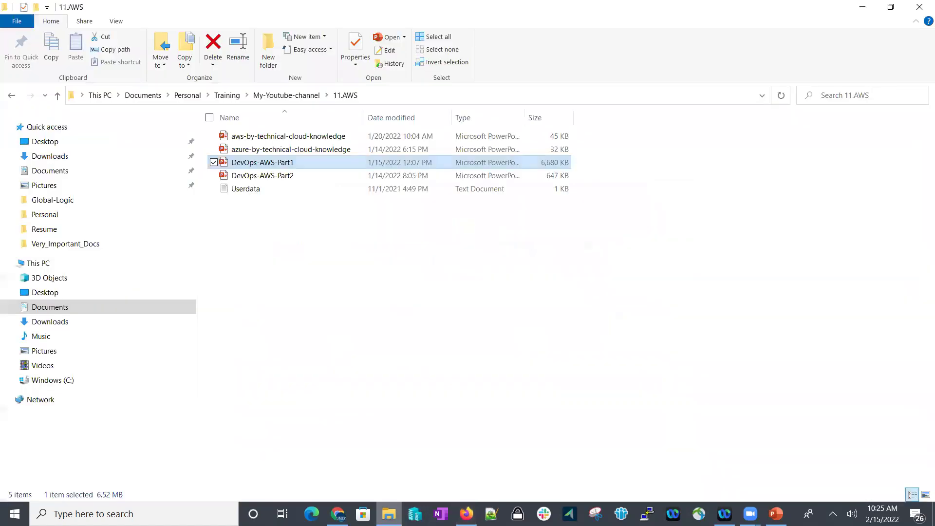
pyautogui.click(65, 157)
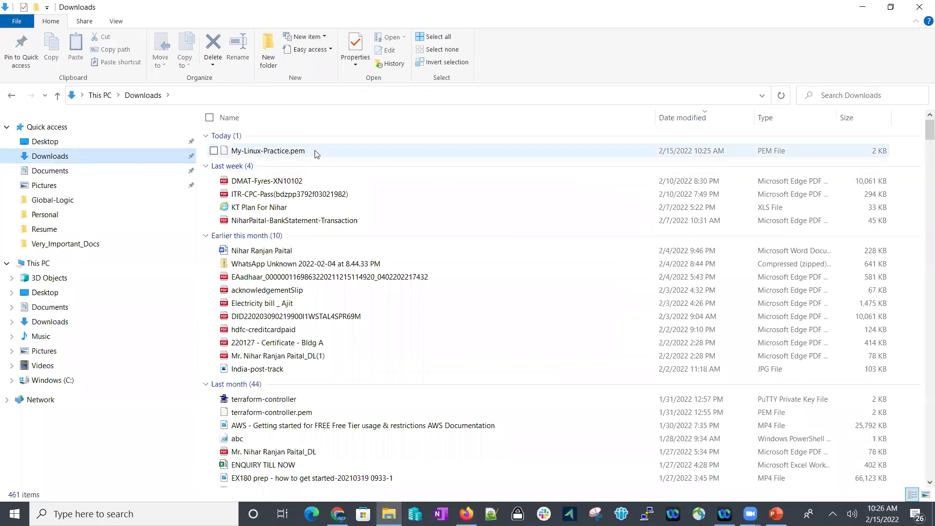
pyautogui.click(299, 152)
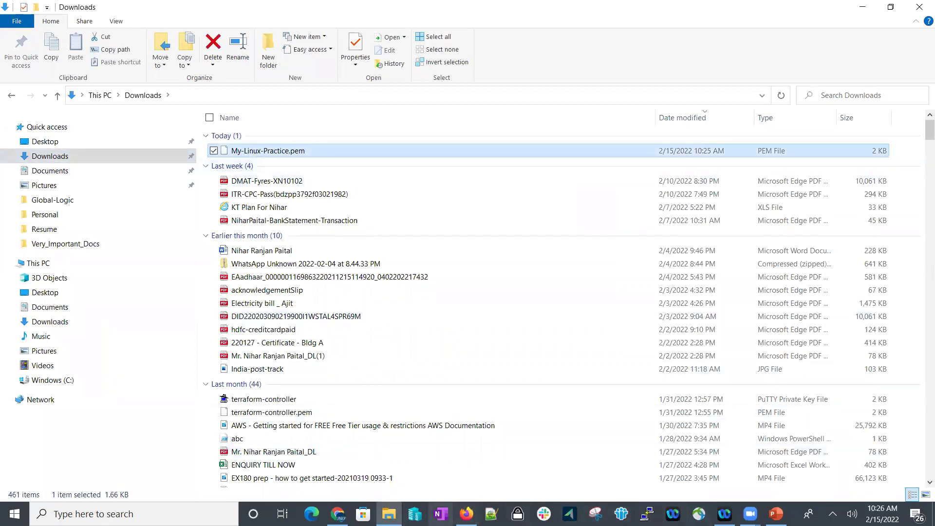
# - Switch back to Firefox and open the EC2 instances list from the launch status page
pyautogui.click(466, 512)
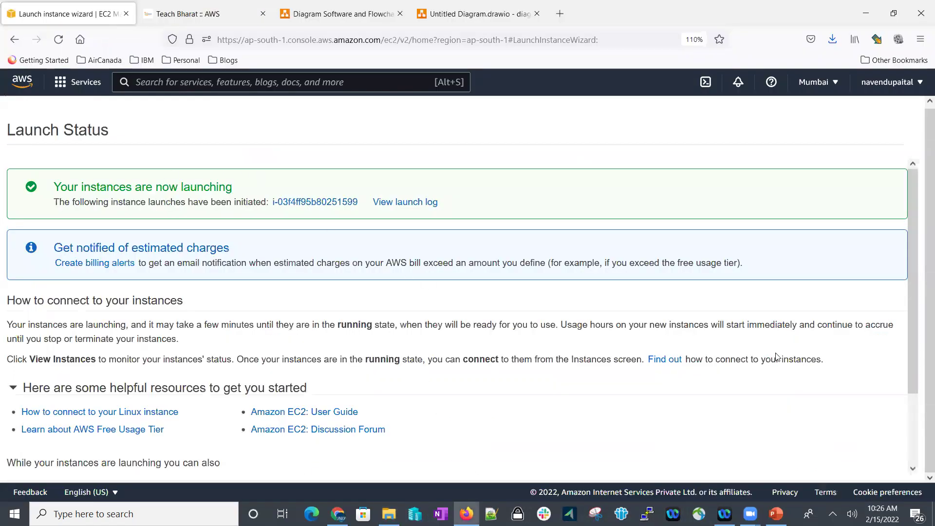
pyautogui.scroll(-3, 885, 364)
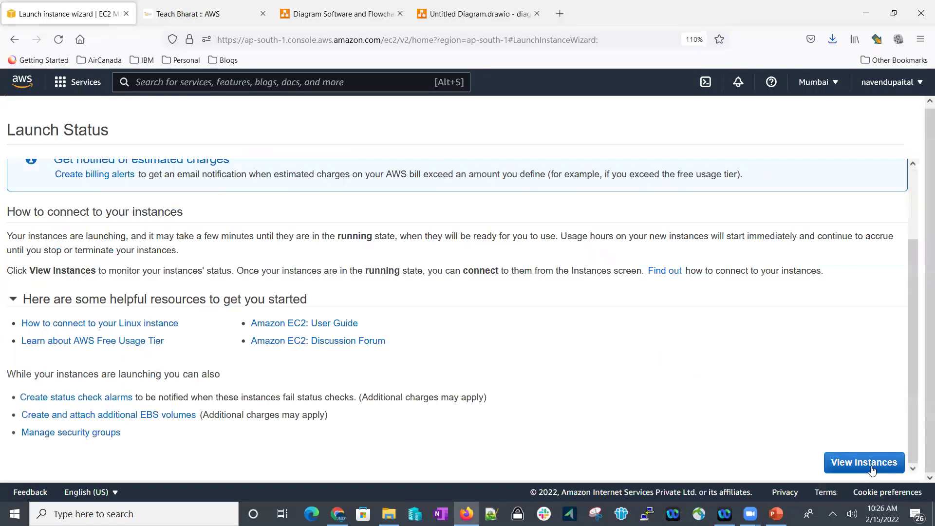
pyautogui.scroll(3, 733, 331)
pyautogui.scroll(-3, 733, 335)
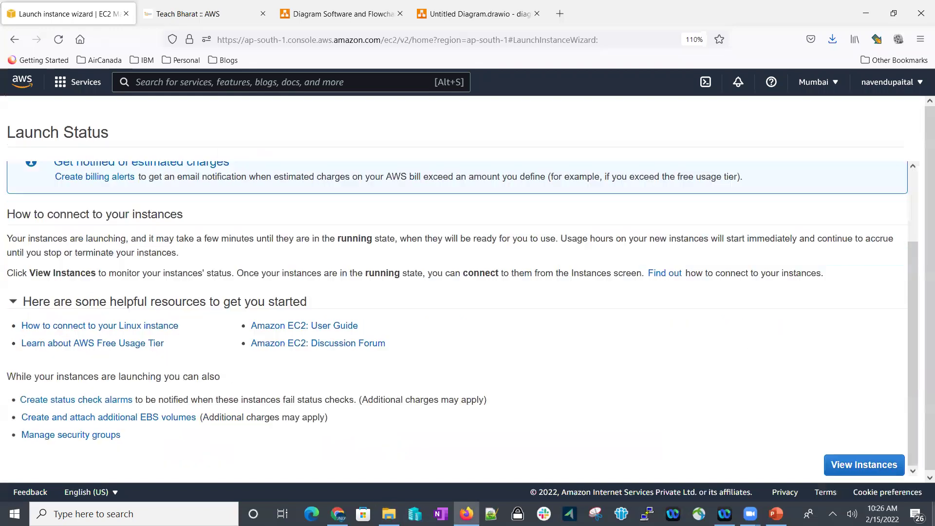
pyautogui.click(858, 465)
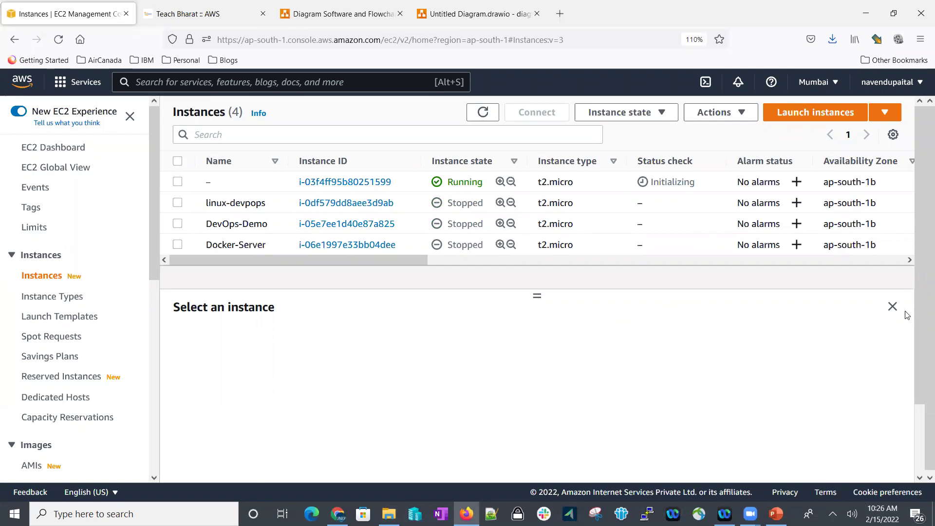
# - Name the unnamed running instance My-Linux-Machine and widen the Name column to fit the full name
pyautogui.moveTo(208, 185)
pyautogui.click(220, 183)
pyautogui.write('My-Lin')
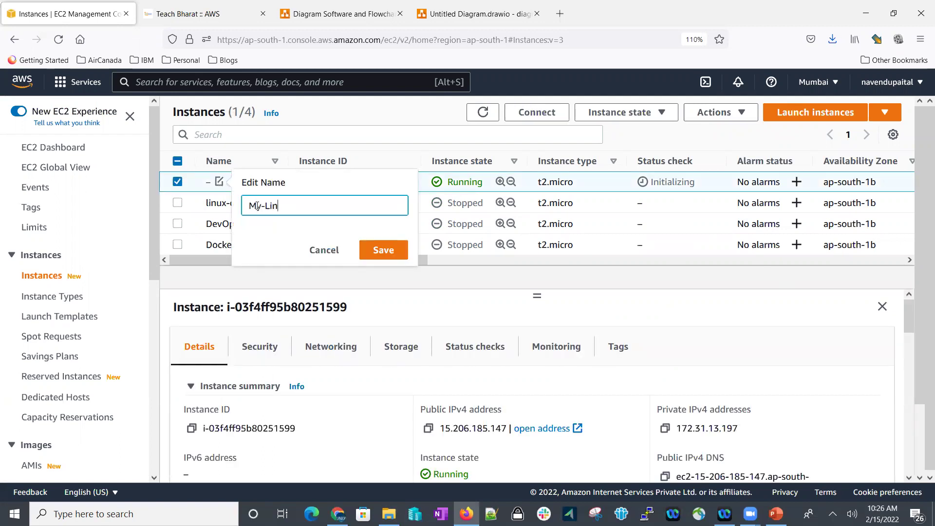
pyautogui.write('ux-Machine')
pyautogui.click(392, 254)
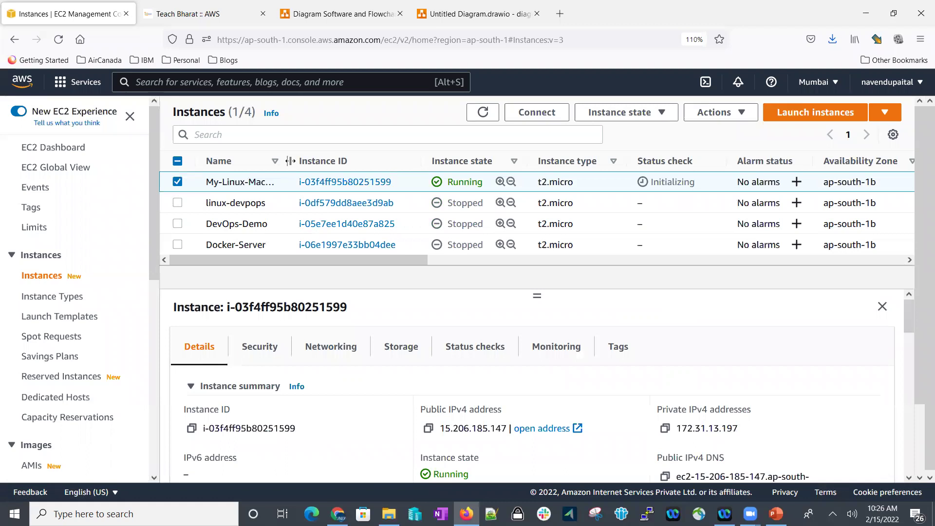
pyautogui.moveTo(289, 160); pyautogui.dragTo(314, 159)
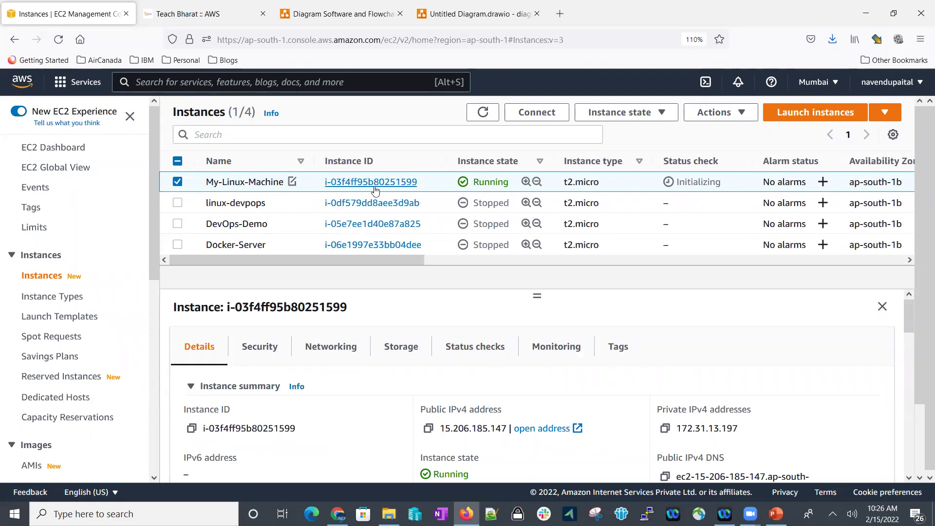
# - Reselect My-Linux-Machine and examine the public and private IPv4 addresses in its instance summary
pyautogui.click(177, 182)
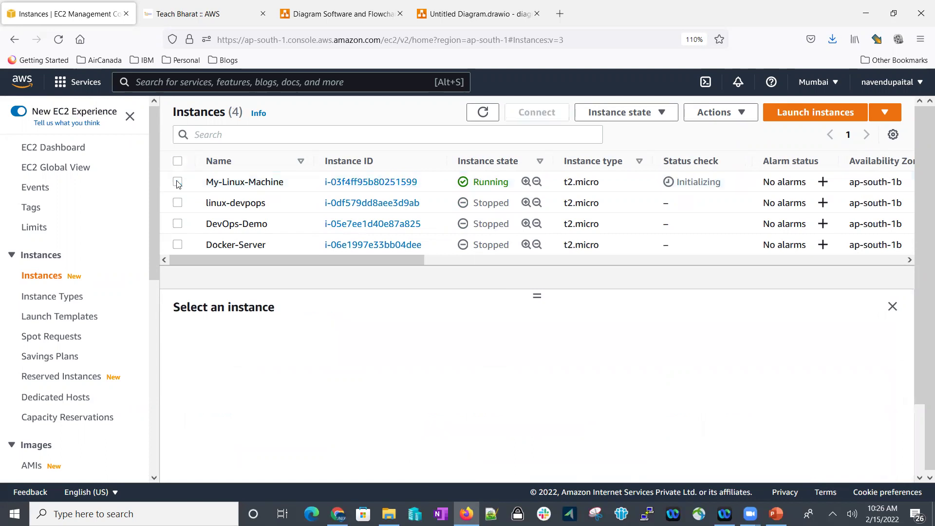
pyautogui.click(178, 183)
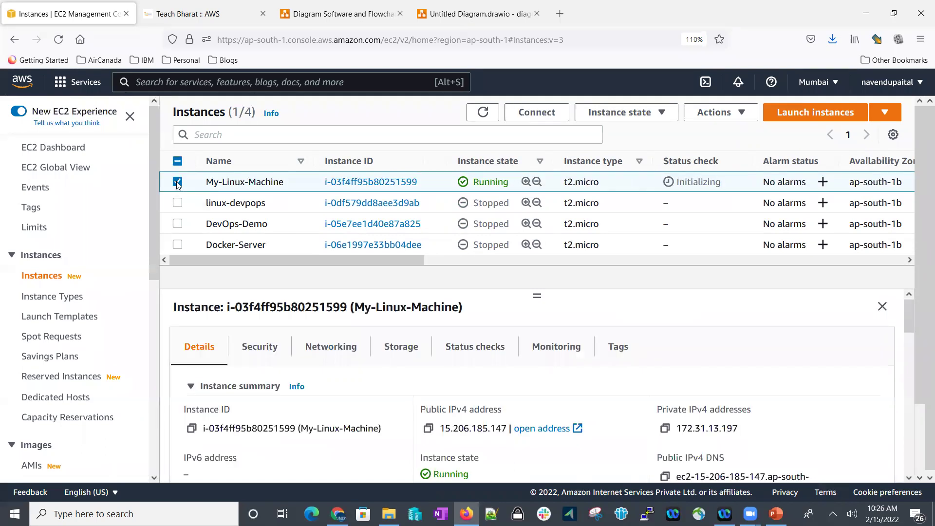
pyautogui.scroll(-5, 563, 401)
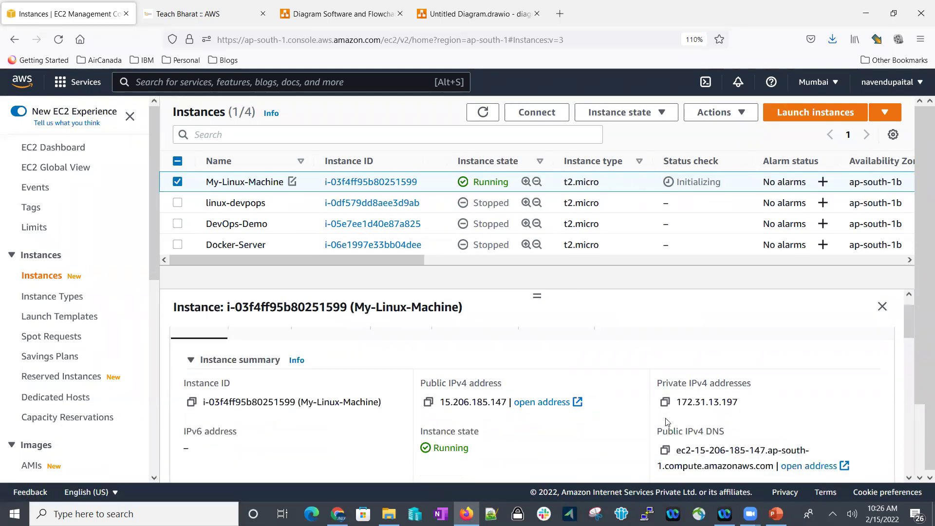
pyautogui.scroll(5, 562, 401)
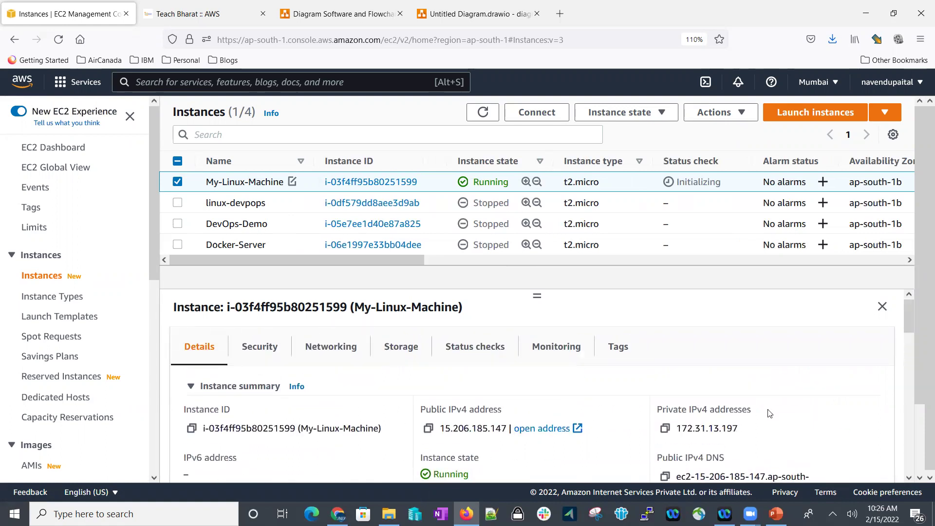
pyautogui.moveTo(420, 411); pyautogui.dragTo(571, 420)
pyautogui.moveTo(656, 411); pyautogui.dragTo(784, 420)
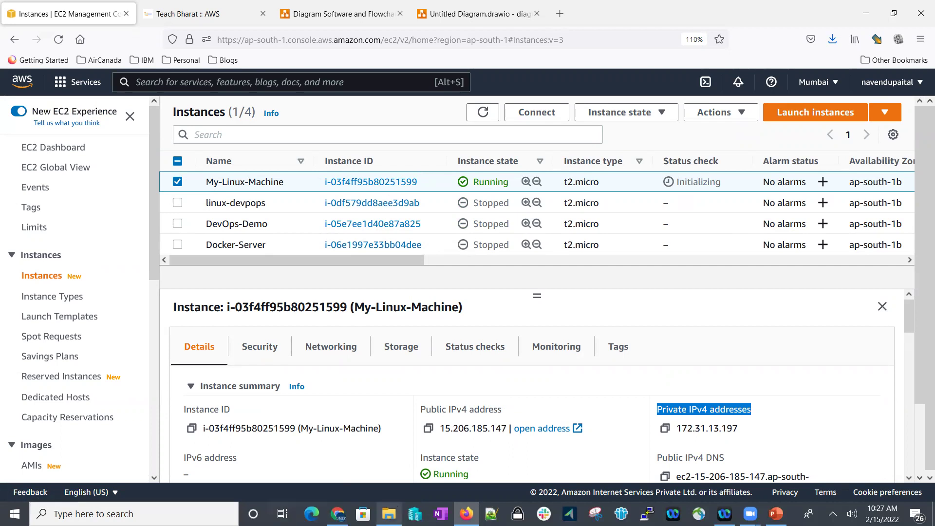
# - Switch to File Explorer and check the My-Linux-Practice.pem key file in Downloads against the running instance
pyautogui.click(389, 514)
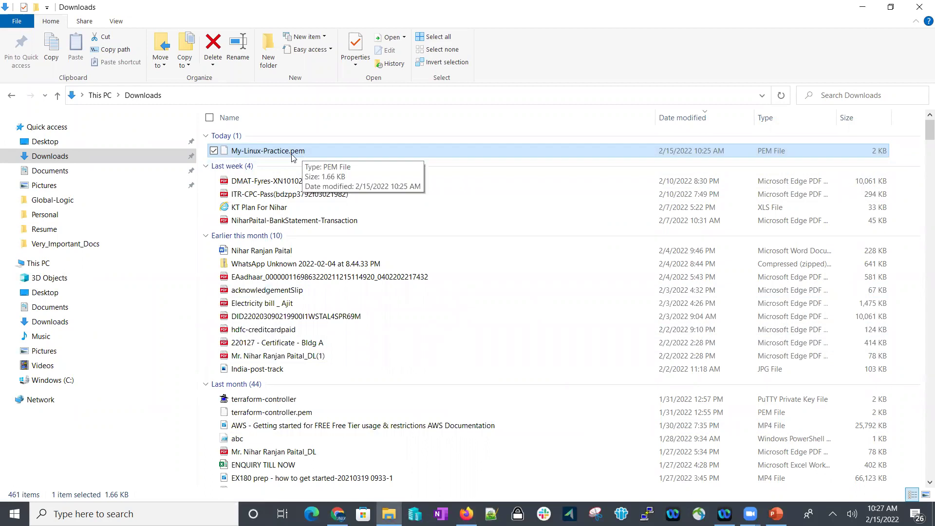
pyautogui.hotkey('alt', 'Tab')
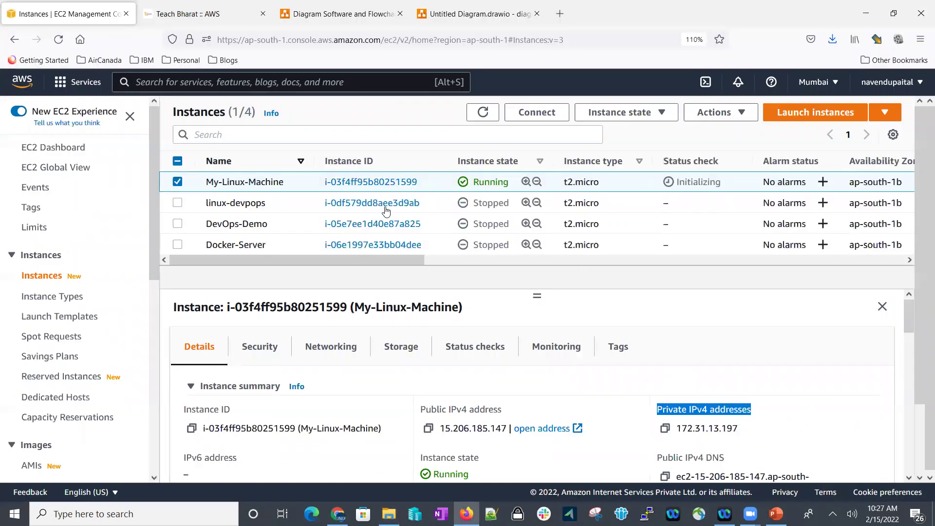
pyautogui.hotkey('alt', 'Tab')
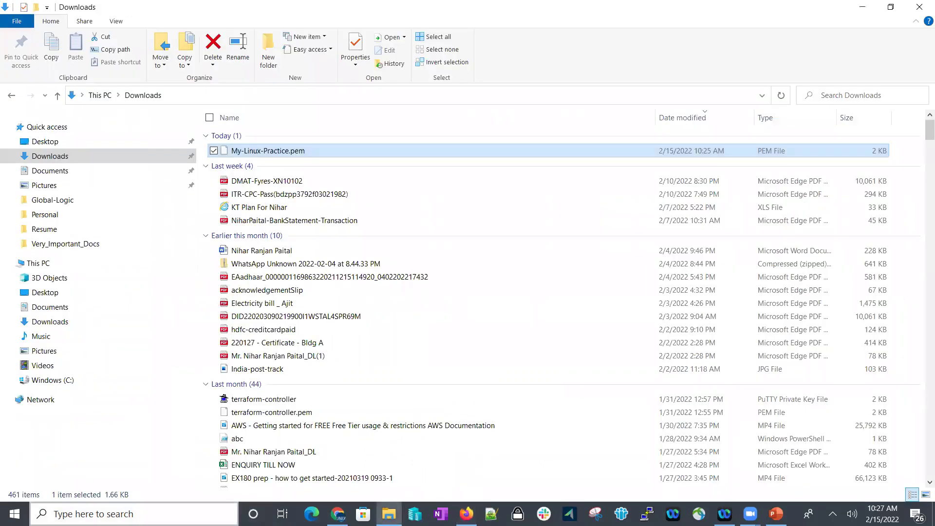
# - Search Windows for the puttygen and putty apps, and clear the search text
pyautogui.click(197, 509)
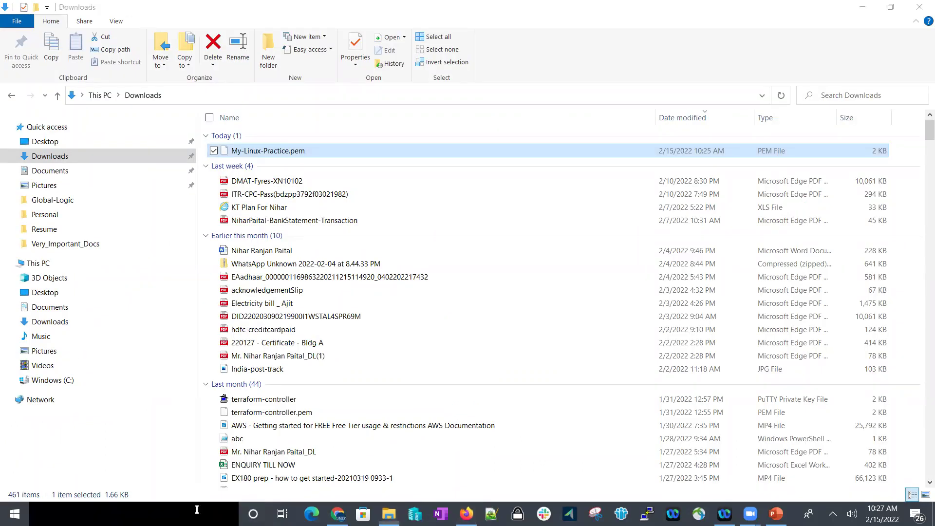
pyautogui.write('p')
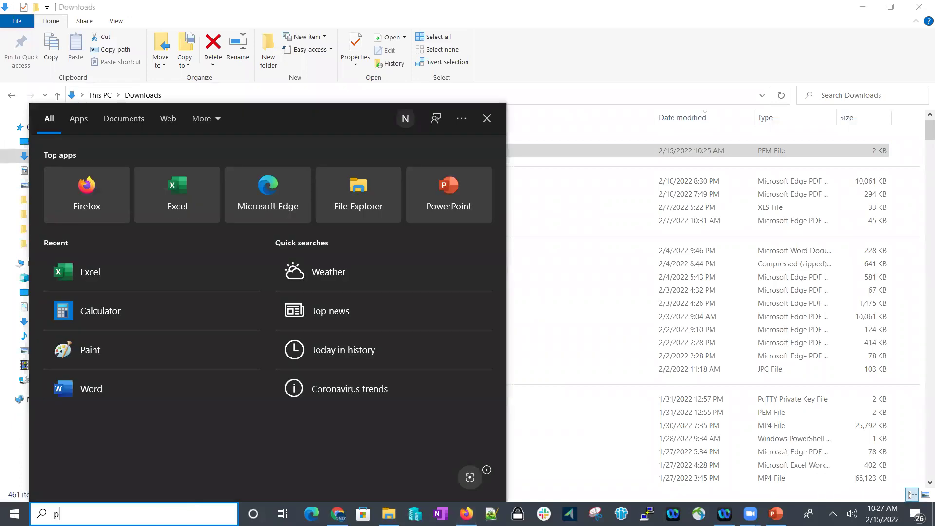
pyautogui.write('uttygen')
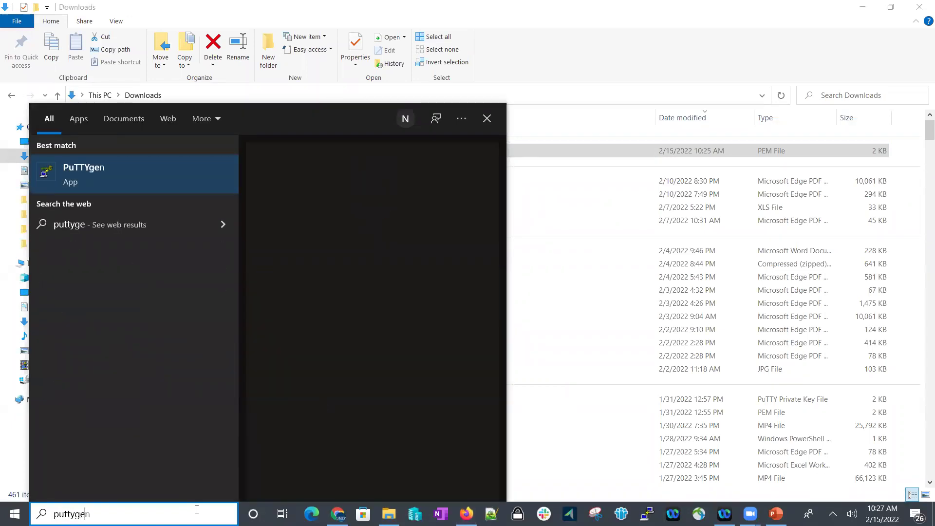
pyautogui.press('BackSpace')
pyautogui.press('BackSpace')
pyautogui.press('BackSpace')
pyautogui.press('BackSpace')
pyautogui.press('BackSpace')
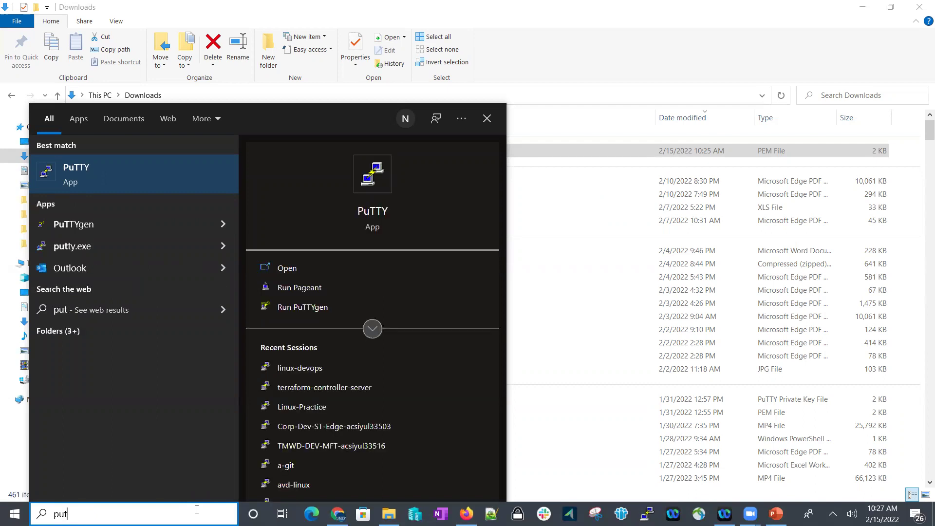
pyautogui.write('ty')
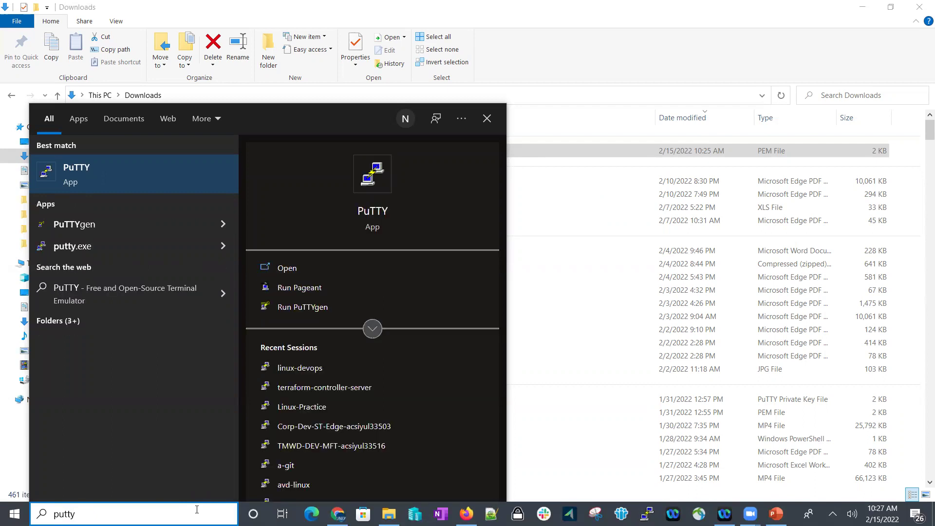
pyautogui.press('BackSpace')
pyautogui.press('BackSpace')
pyautogui.press('BackSpace')
pyautogui.press('BackSpace')
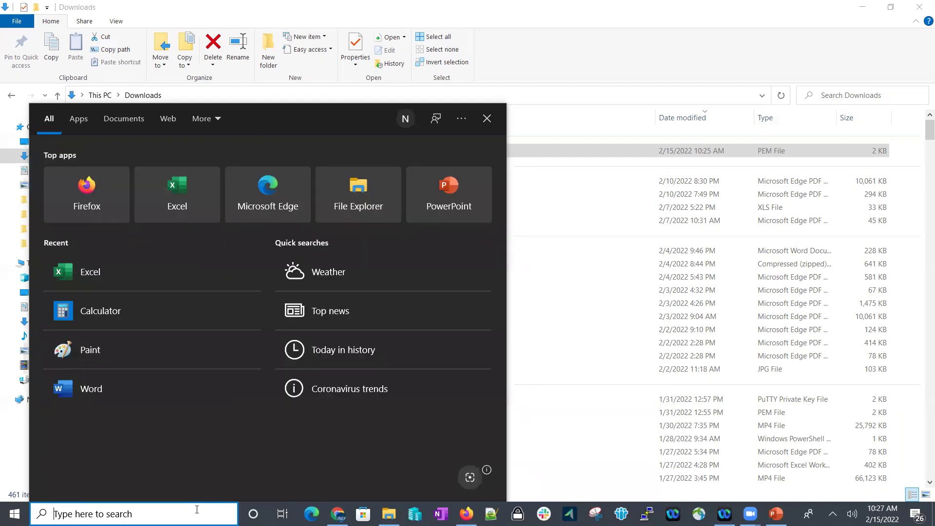
# - Switch to Firefox and search the web for "puttygen download for windows 10" in a new tab
pyautogui.click(466, 514)
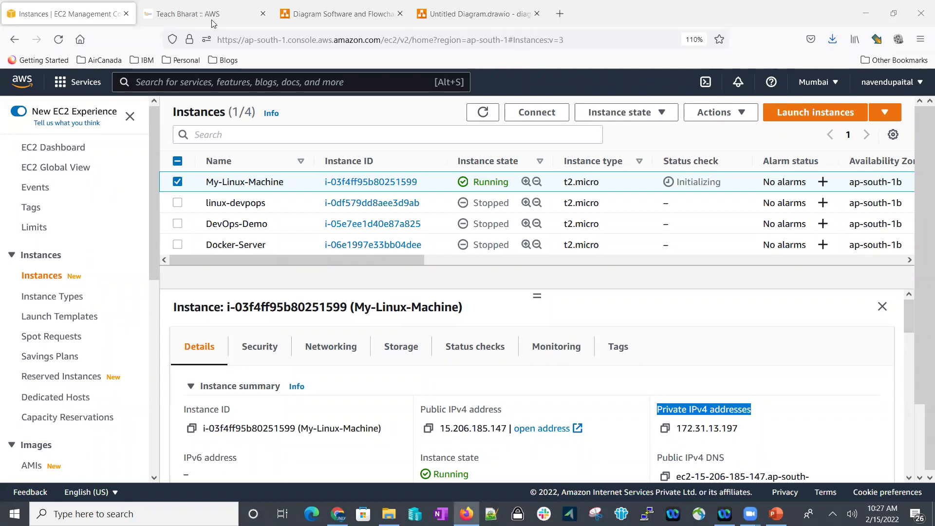
pyautogui.click(561, 20)
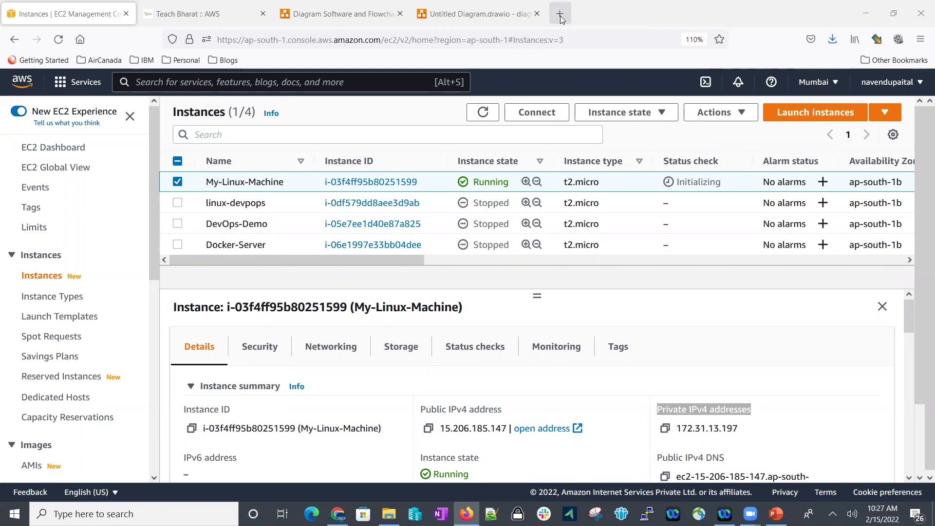
pyautogui.click(562, 20)
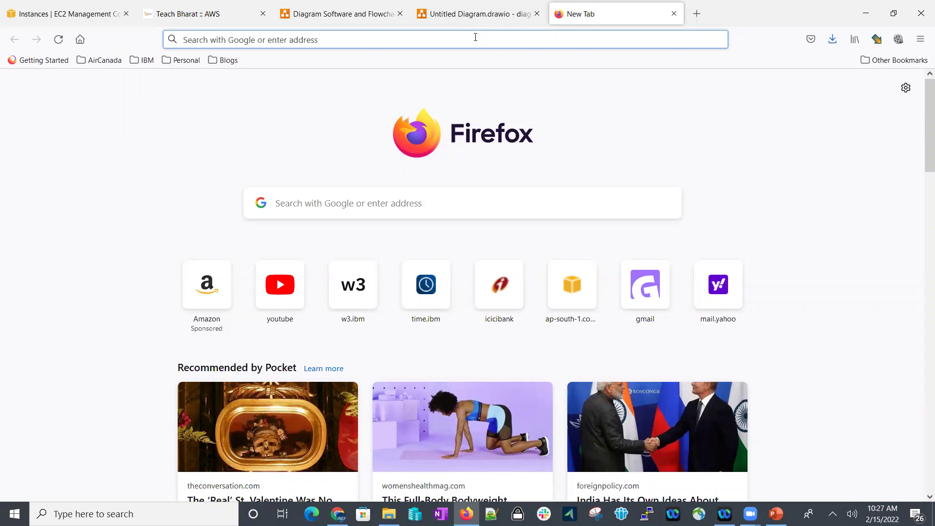
pyautogui.write('putty')
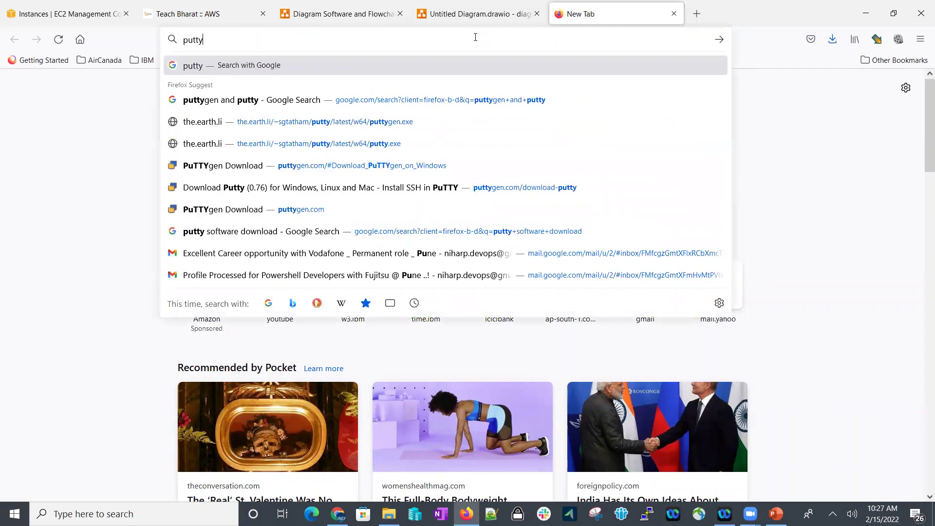
pyautogui.write('gen ')
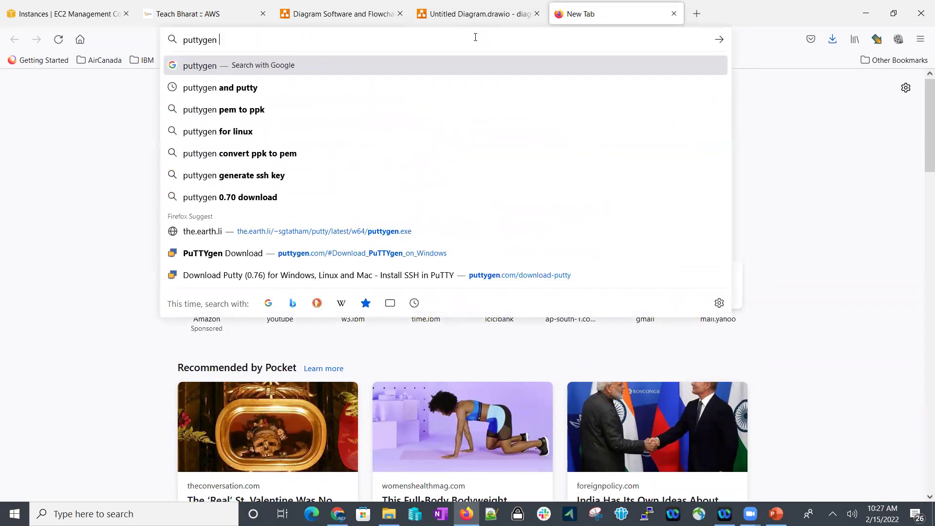
pyautogui.write('down')
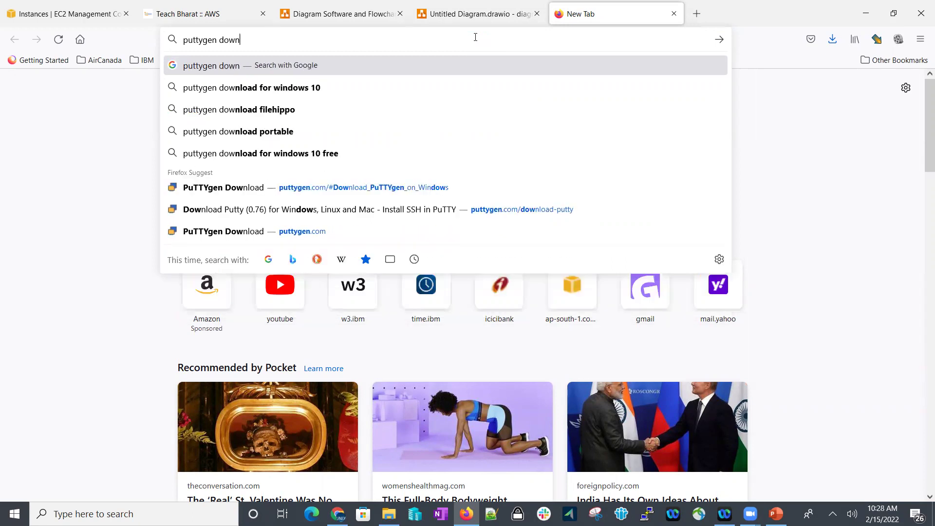
pyautogui.write('load')
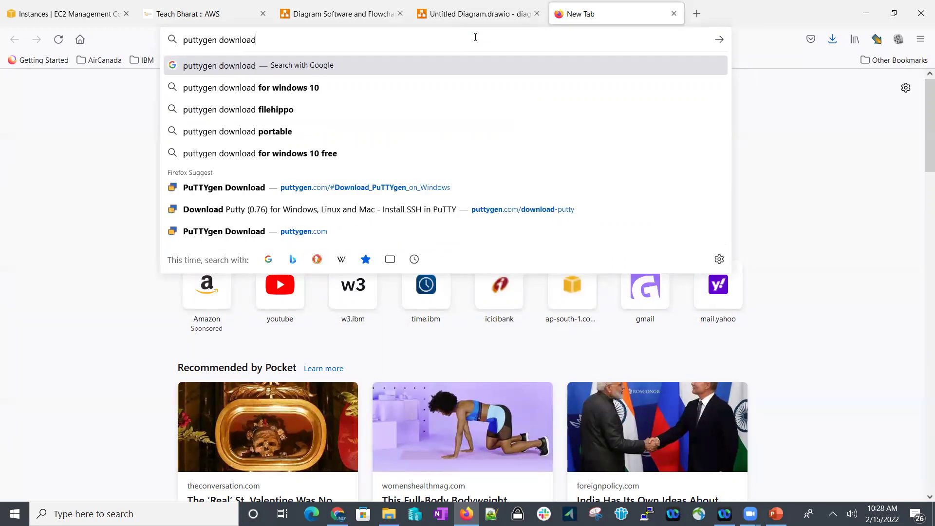
pyautogui.click(334, 88)
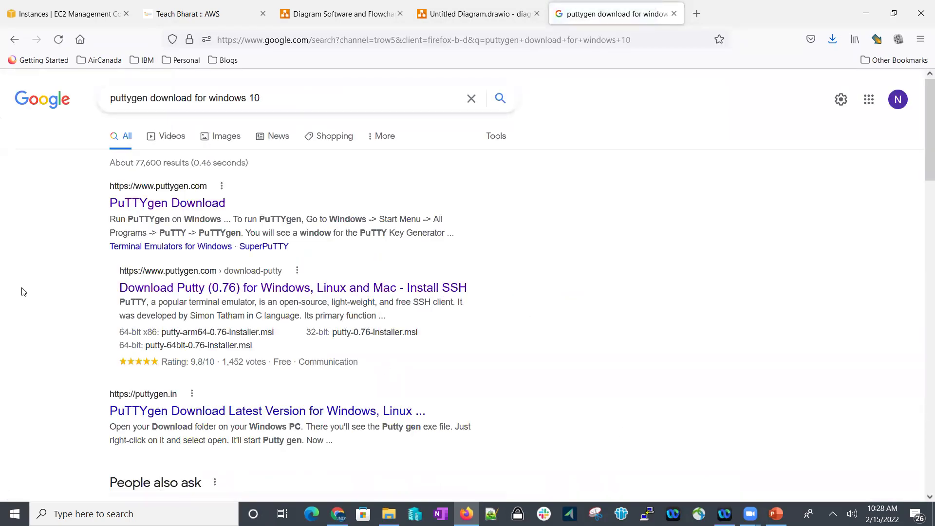
# - Open the PuTTYgen Download page on puttygen.com and go to its PuttyGen on Windows section
pyautogui.click(141, 204)
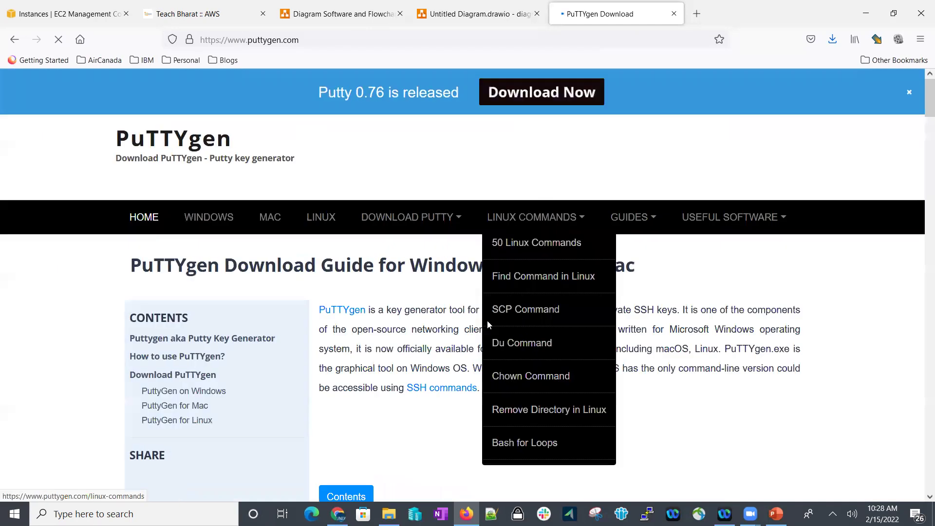
pyautogui.scroll(-8, 460, 383)
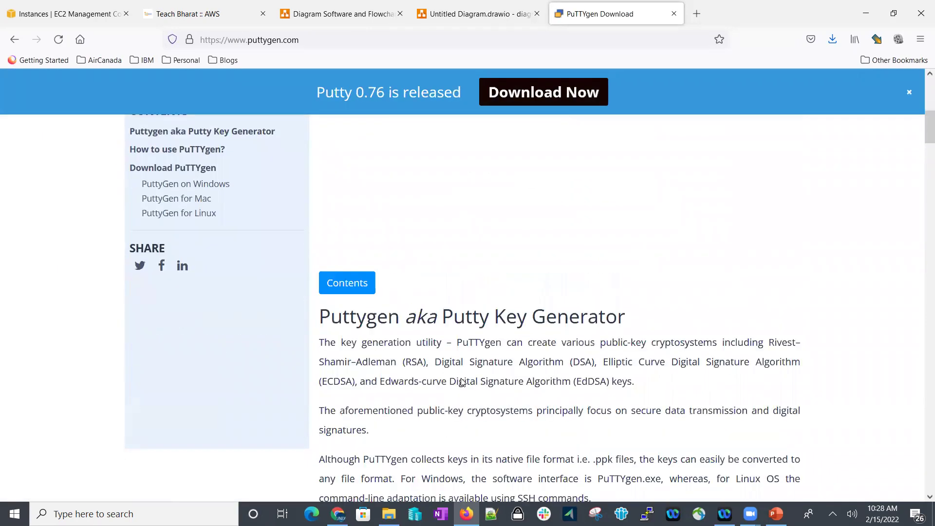
pyautogui.scroll(8, 487, 341)
pyautogui.scroll(-8, 528, 306)
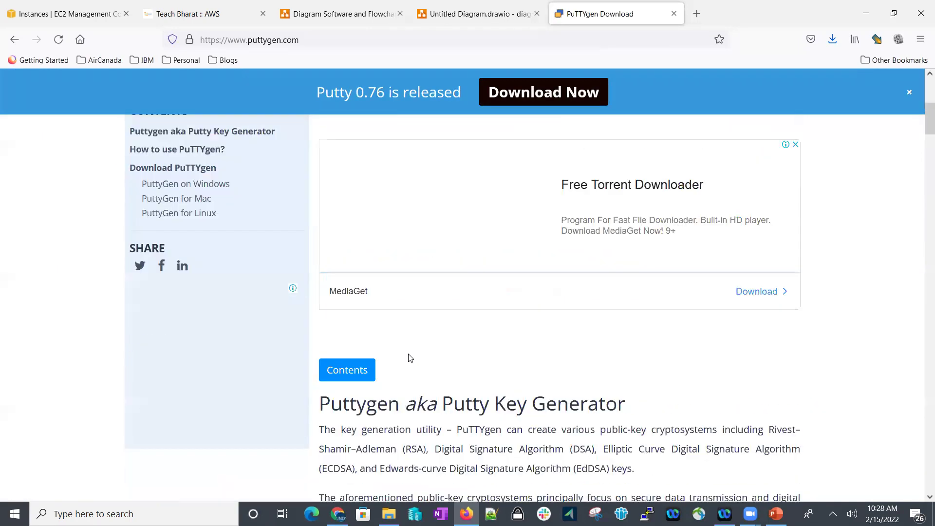
pyautogui.scroll(6, 179, 344)
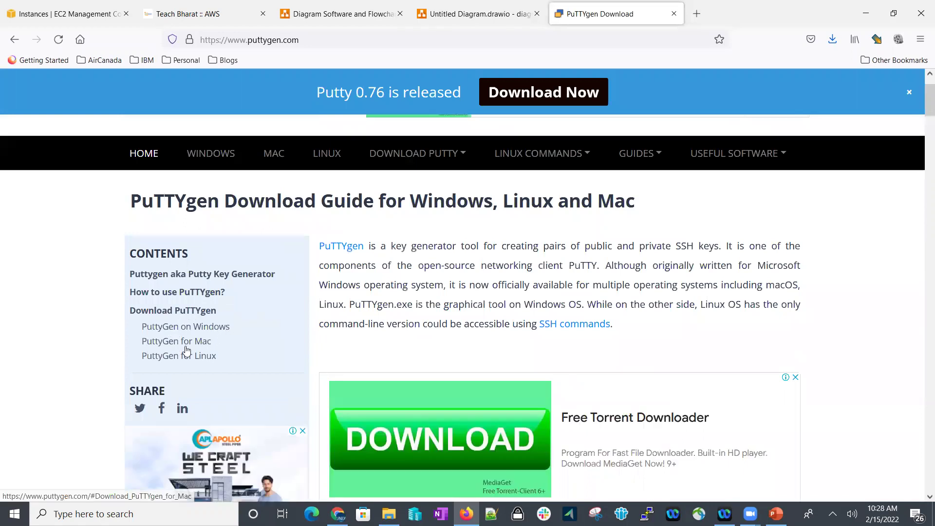
pyautogui.click(196, 330)
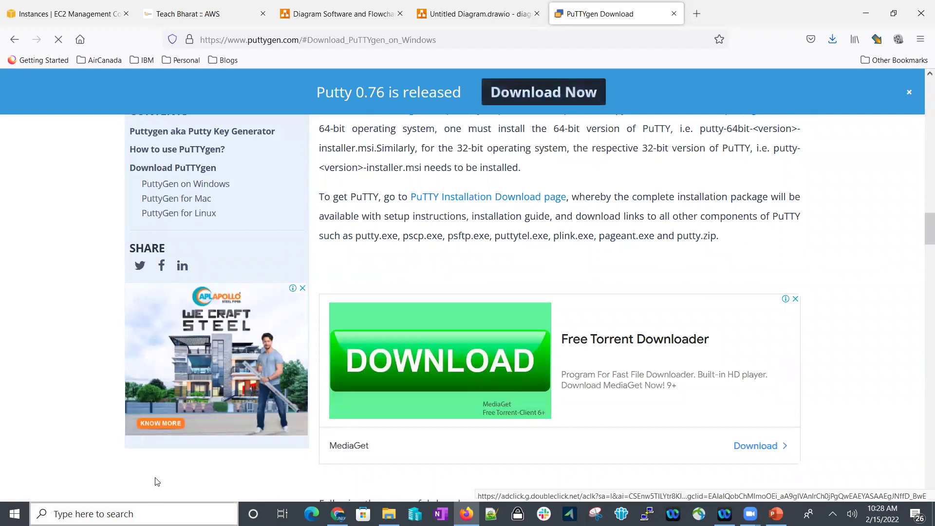
# - Find puttygen through Windows search, launch the PuTTYgen app and move its window aside
pyautogui.click(120, 514)
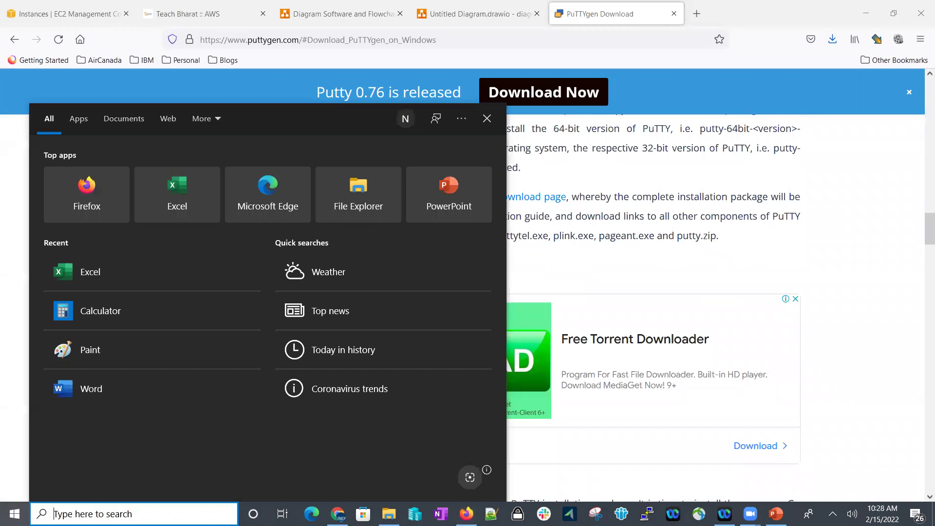
pyautogui.write('puttygen')
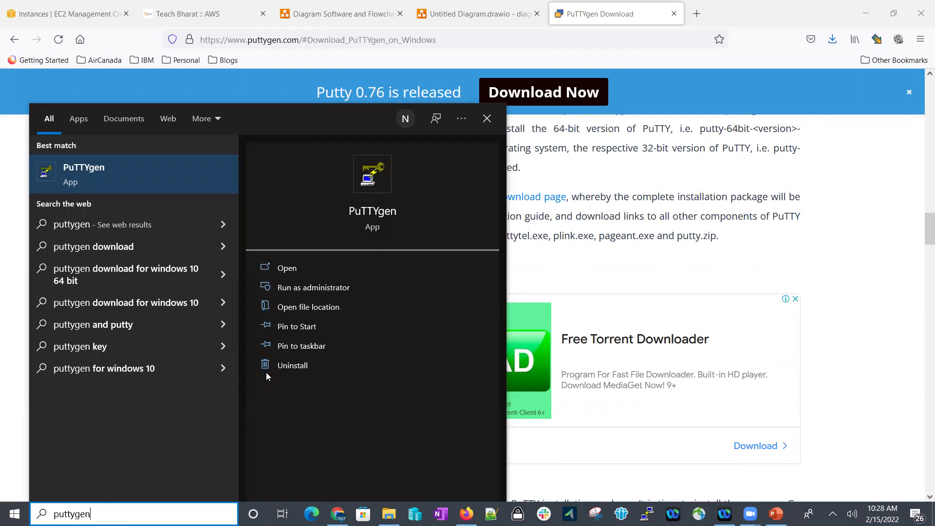
pyautogui.click(358, 213)
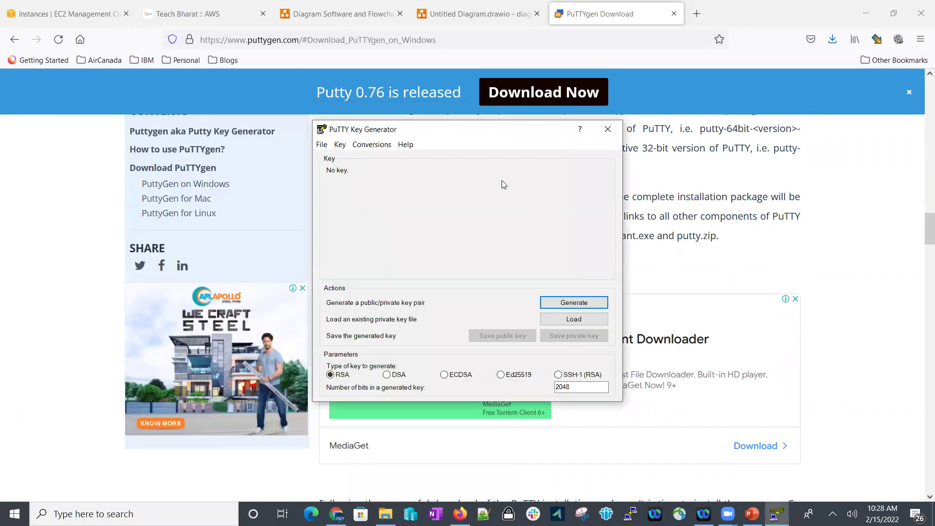
pyautogui.moveTo(413, 130); pyautogui.dragTo(152, 112)
# - Load My-Linux-Practice.pem from Downloads as the private key, showing all file types, and dismiss the import notice
pyautogui.click(59, 129)
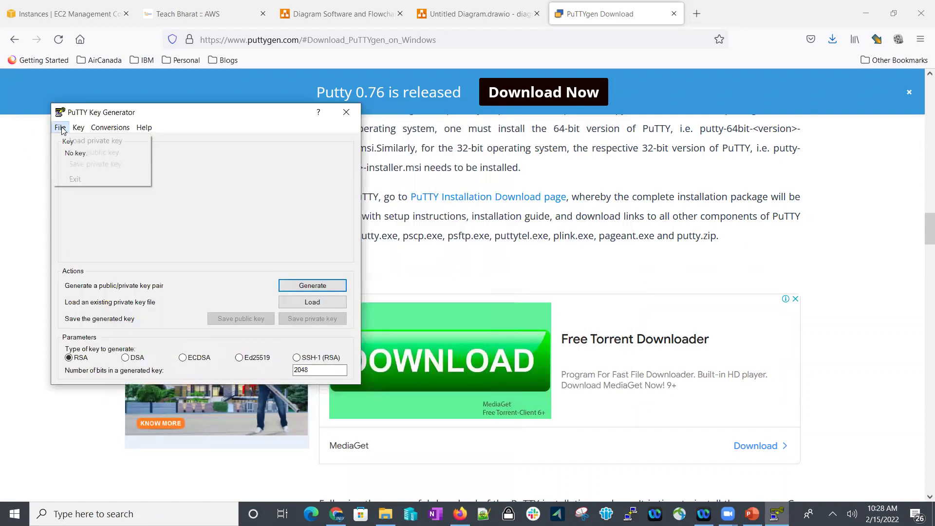
pyautogui.click(69, 142)
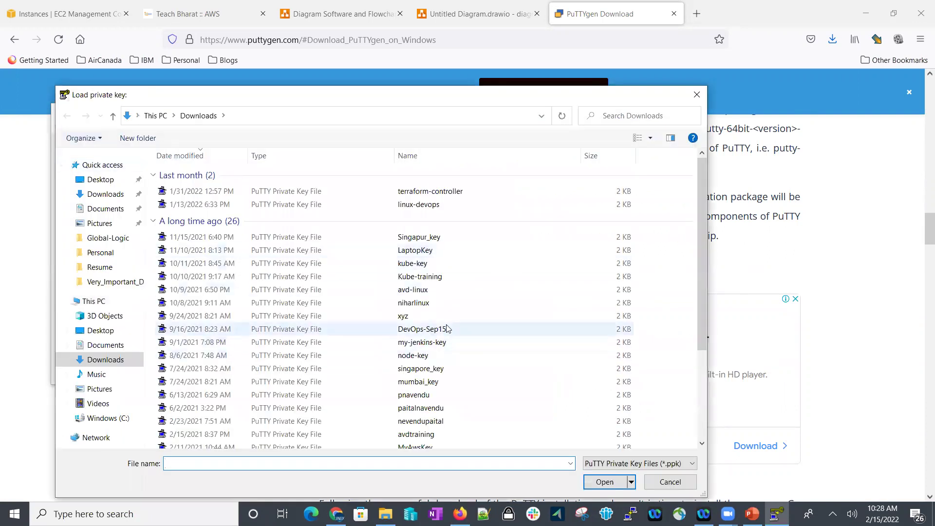
pyautogui.click(695, 463)
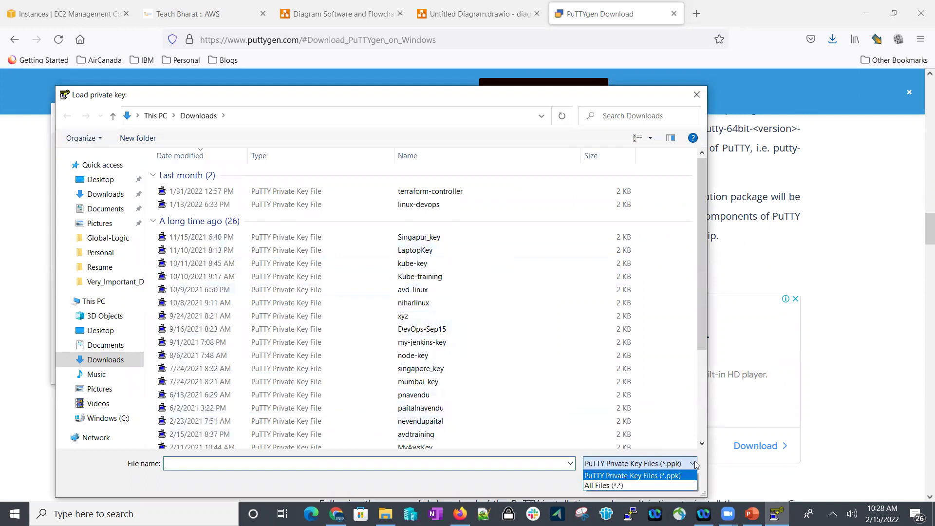
pyautogui.click(641, 489)
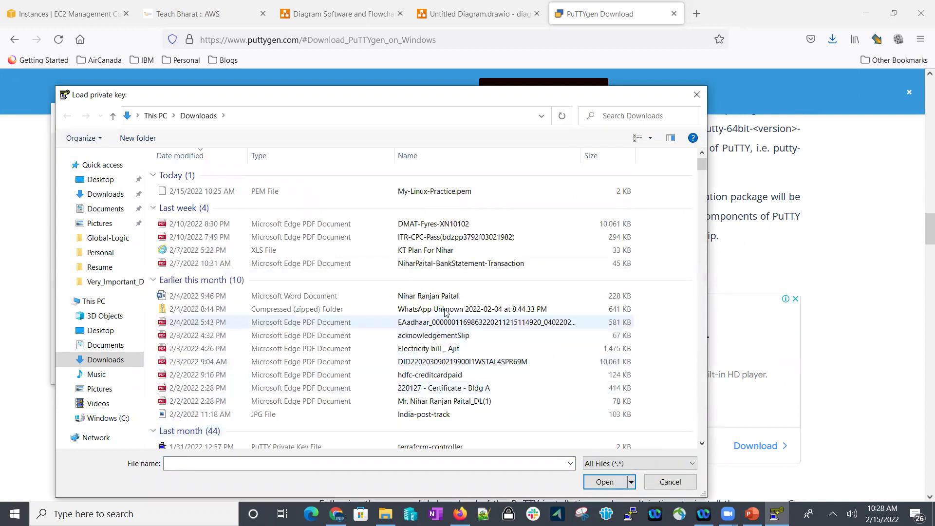
pyautogui.click(444, 197)
pyautogui.click(608, 483)
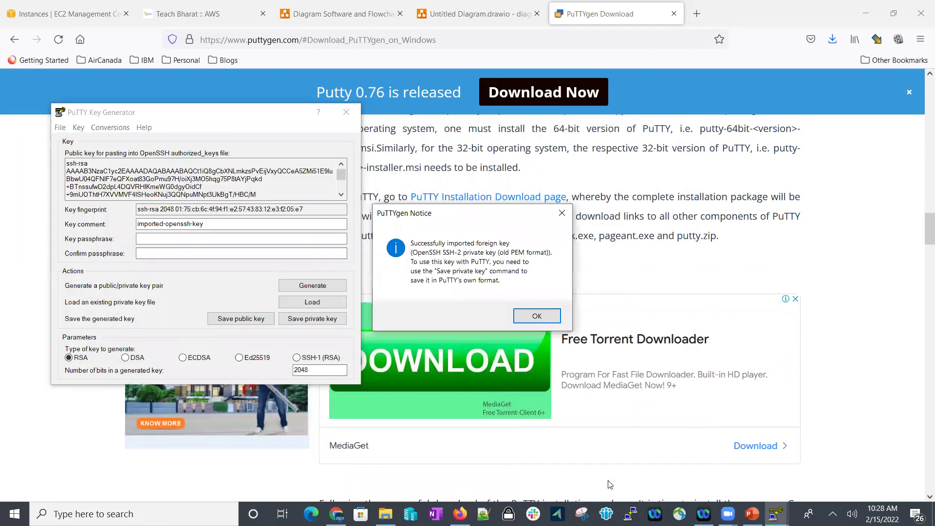
pyautogui.click(534, 317)
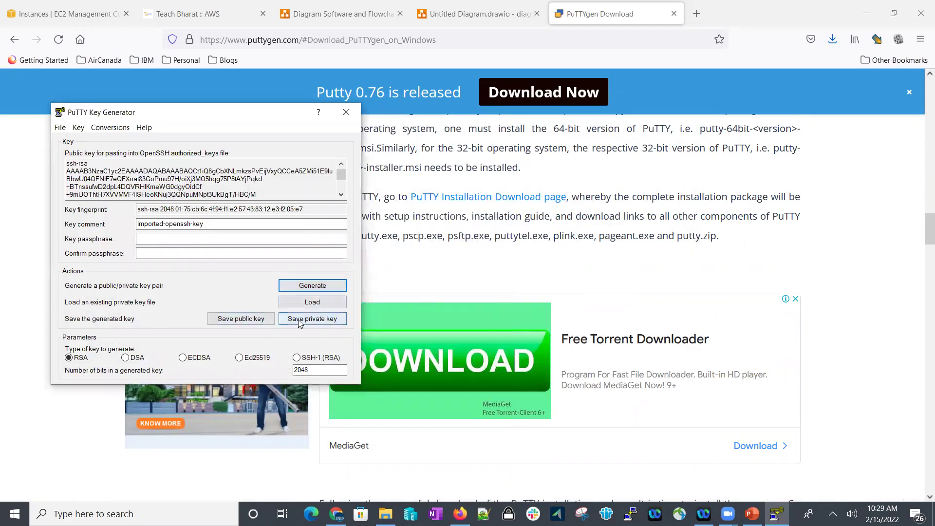
# - Save the private key without a passphrase as My-Linux-Practice.ppk in Downloads, and close PuTTYgen
pyautogui.click(335, 324)
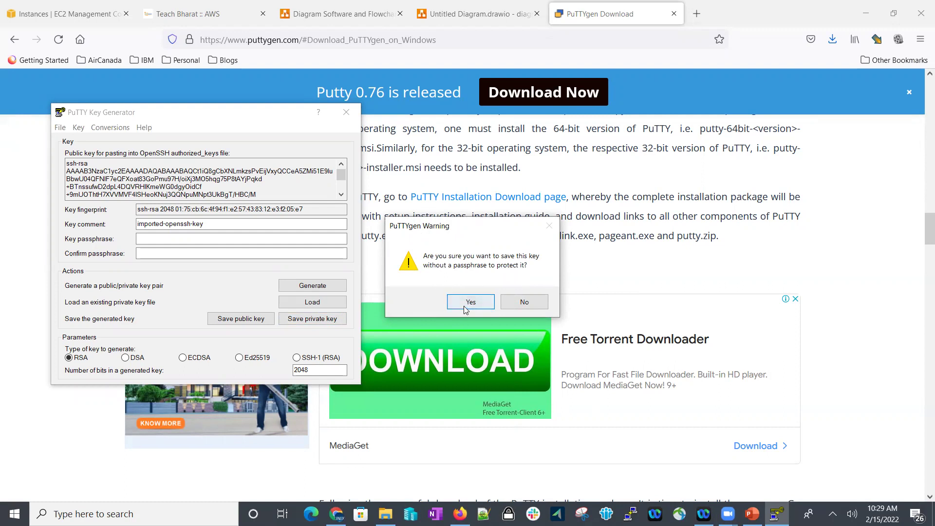
pyautogui.click(465, 303)
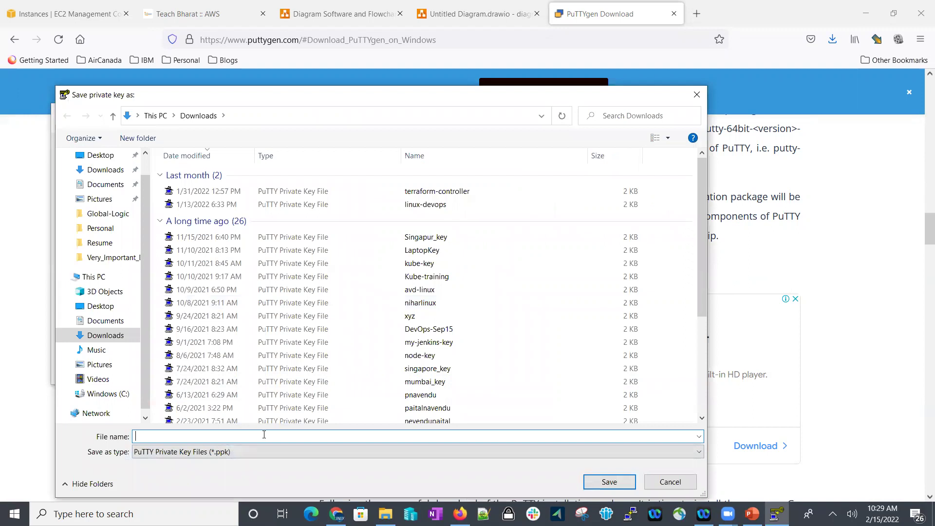
pyautogui.write('My-Linux-Practi')
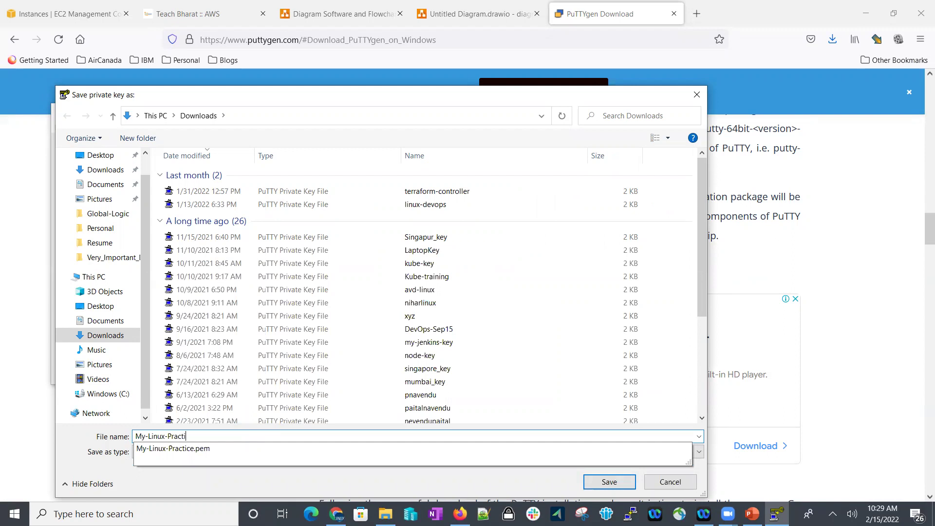
pyautogui.write('ce.ppk')
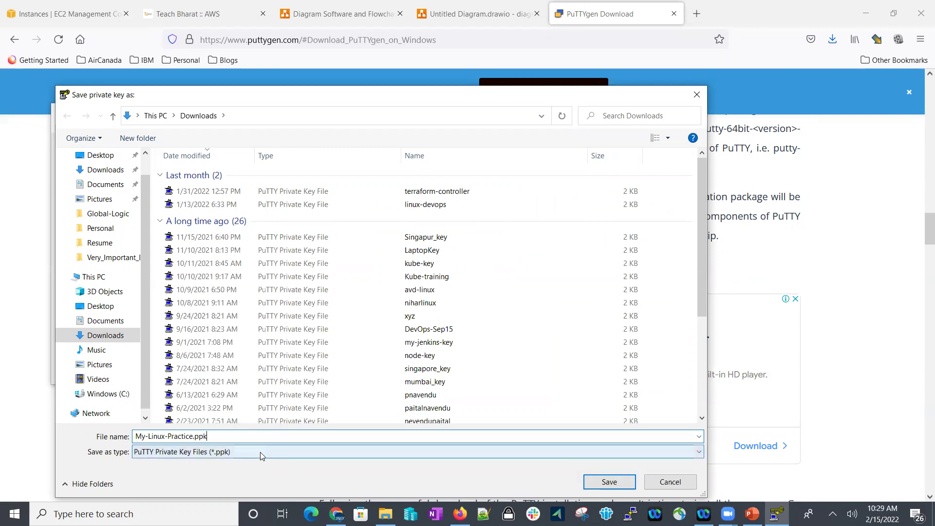
pyautogui.click(275, 451)
pyautogui.click(609, 486)
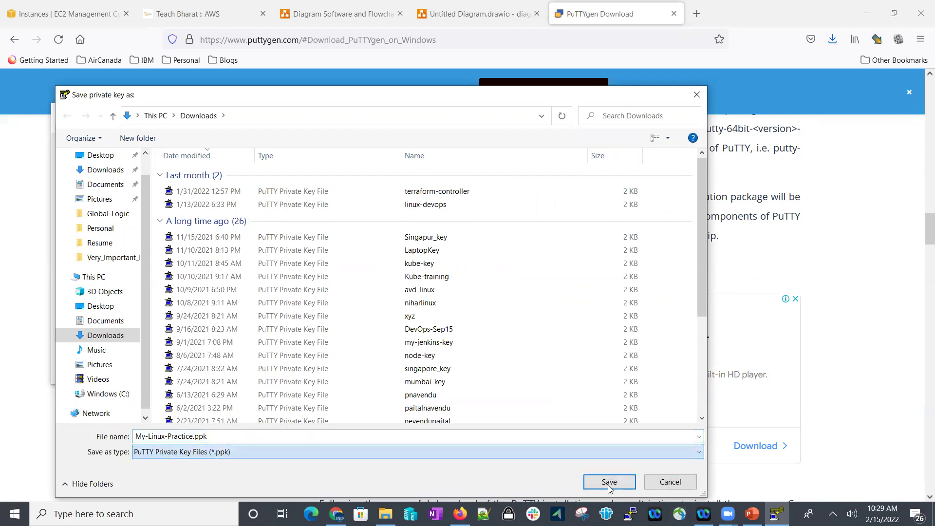
pyautogui.click(609, 484)
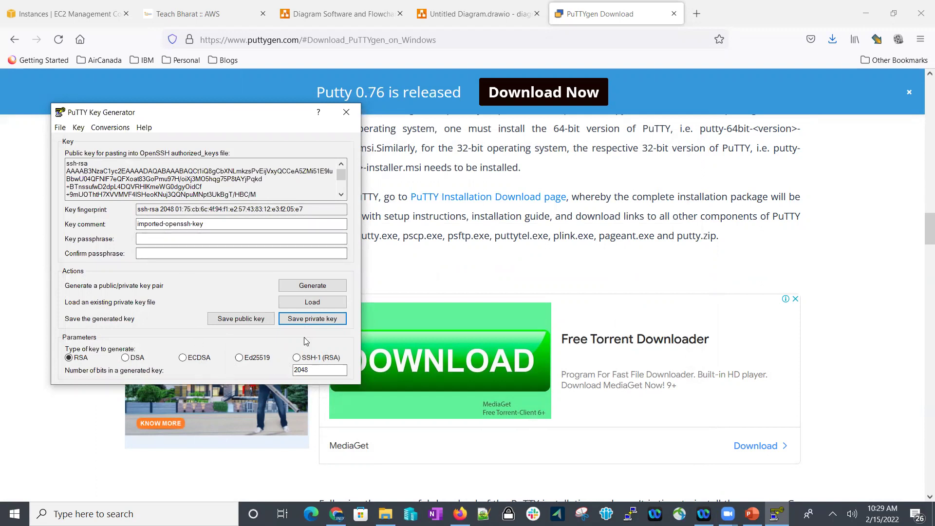
pyautogui.click(347, 112)
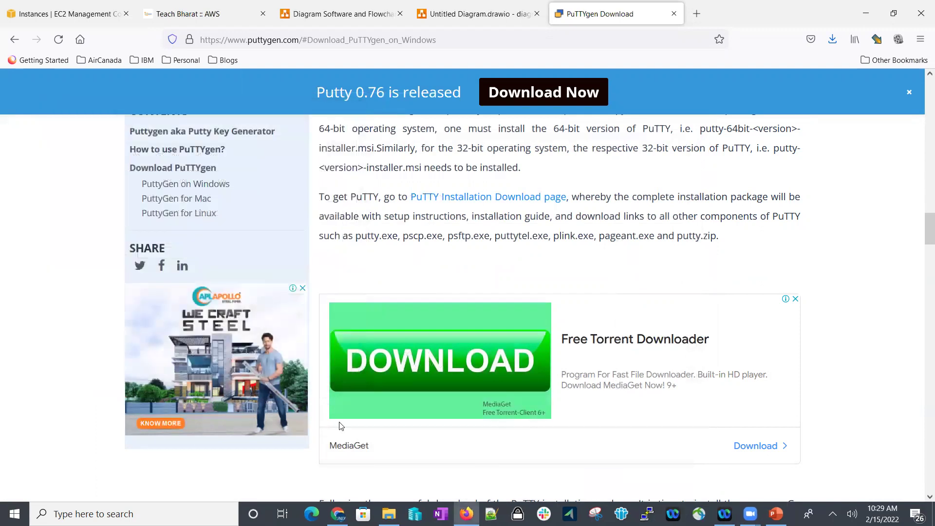
# - Switch to File Explorer and check the My-Linux-Practice PuTTY private key file beside the .pem file in Downloads
pyautogui.click(388, 514)
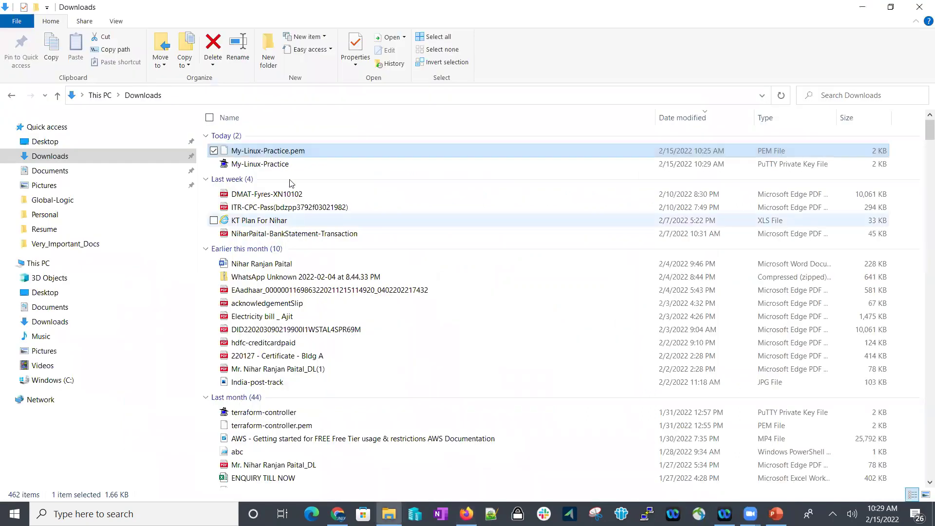
pyautogui.click(310, 180)
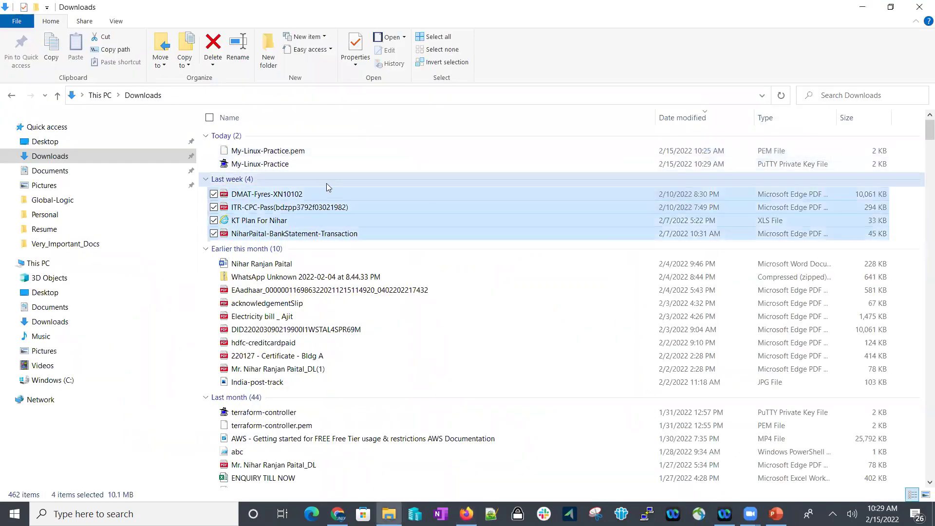
pyautogui.click(318, 167)
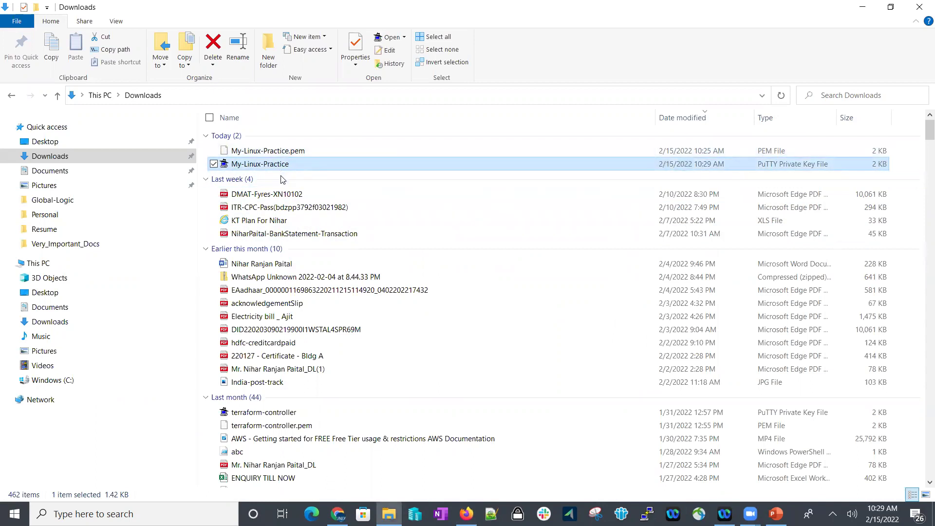
pyautogui.press('n')
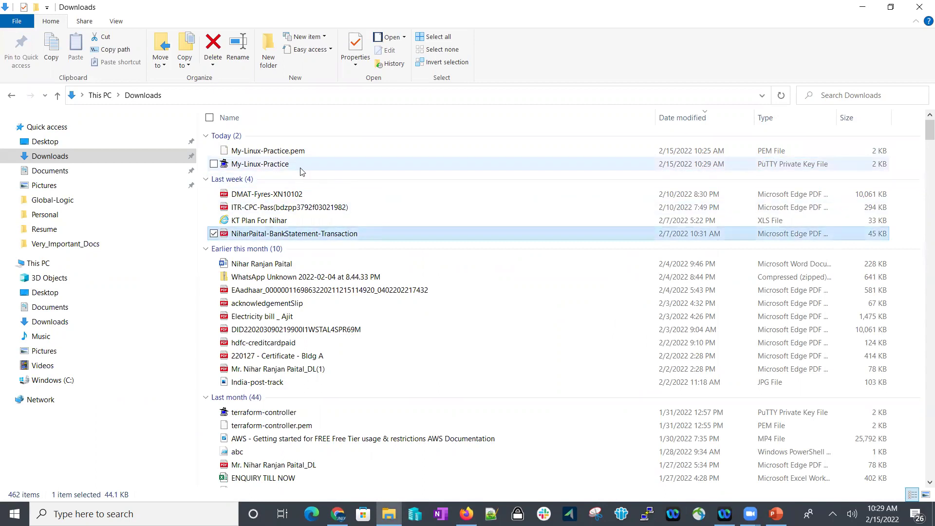
pyautogui.click(300, 168)
pyautogui.press('Up')
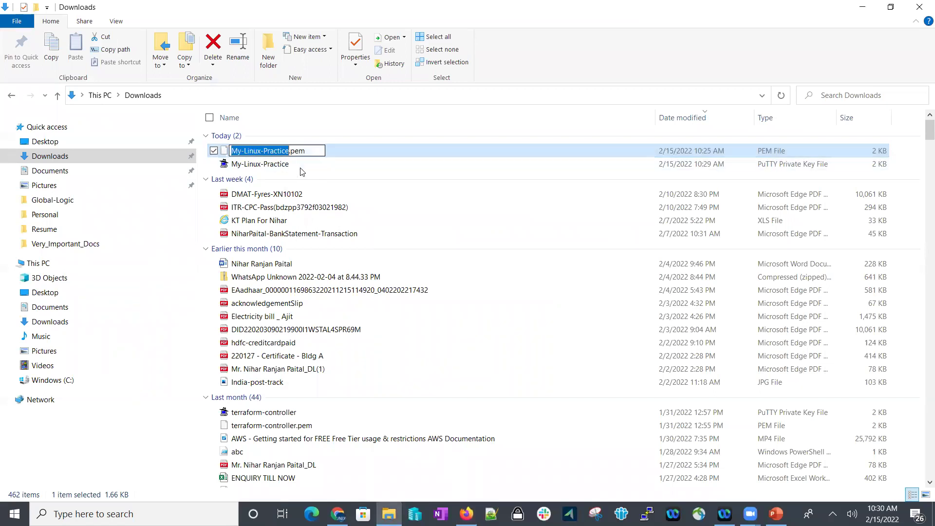
pyautogui.click(292, 168)
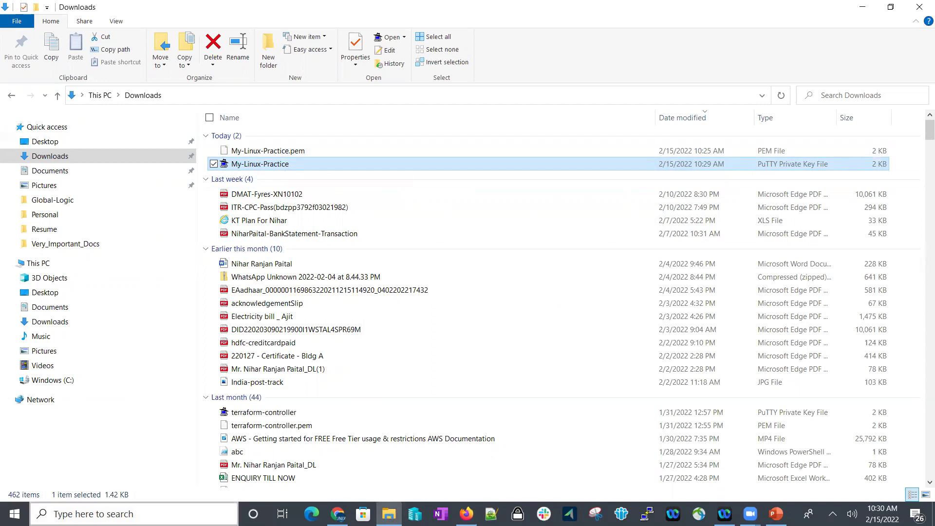
# - Switch to Firefox and search the web for "putty download"
pyautogui.click(466, 514)
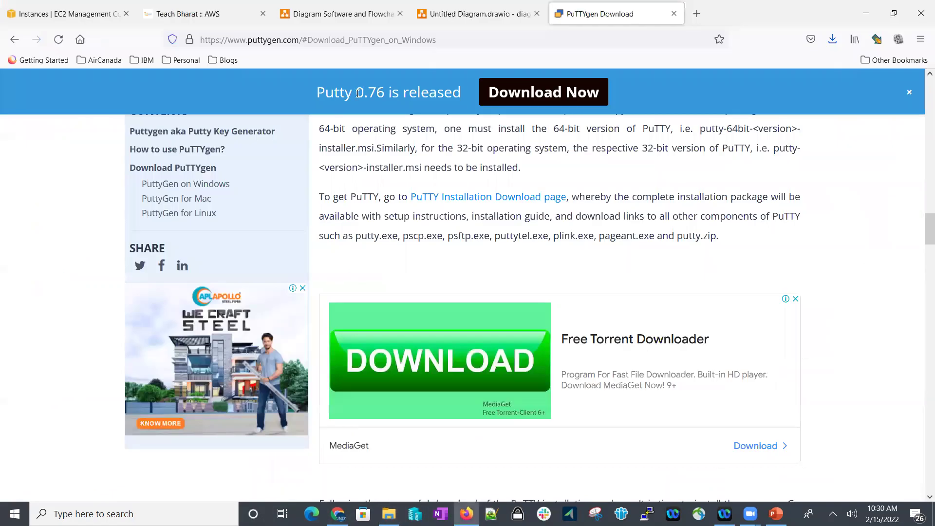
pyautogui.click(452, 45)
pyautogui.write('putty ')
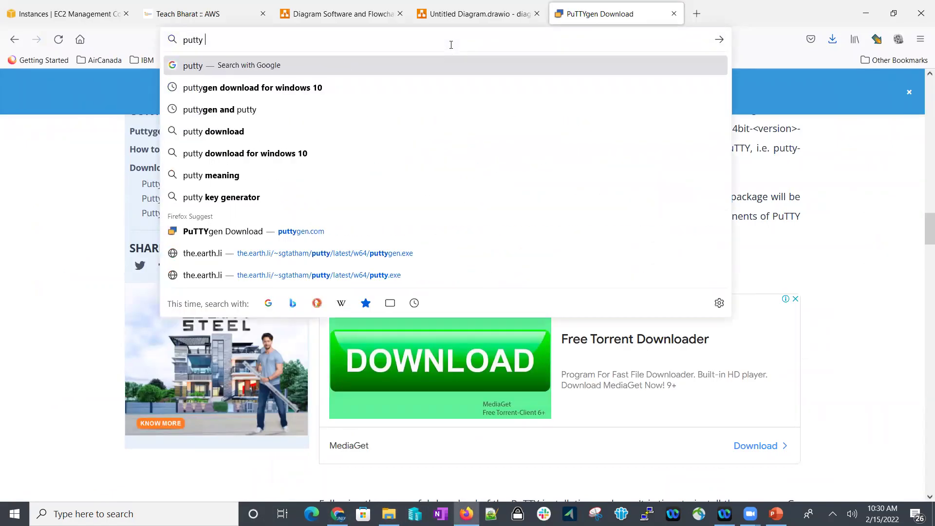
pyautogui.write('download')
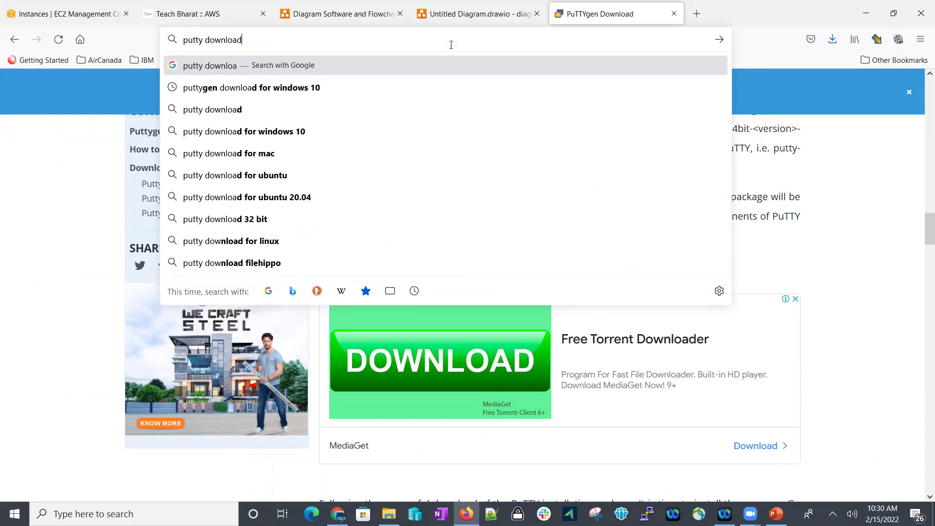
pyautogui.press('Return')
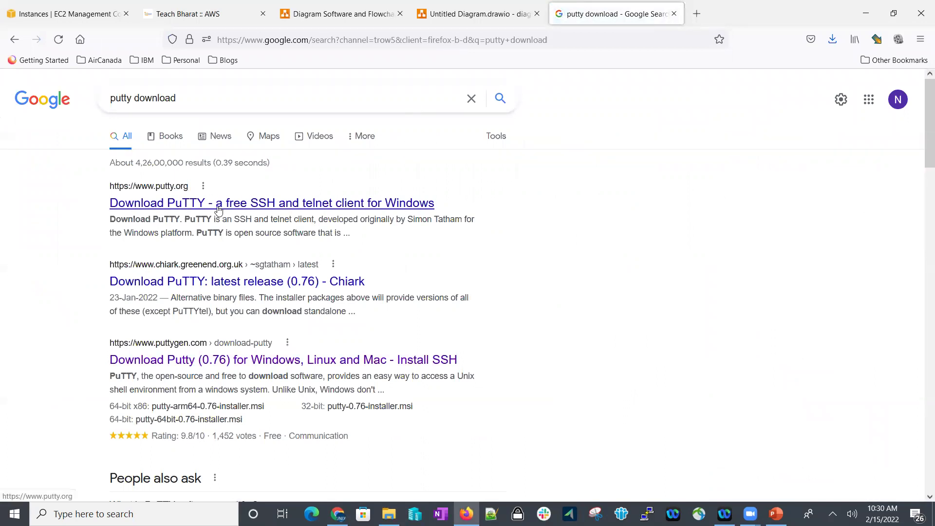
pyautogui.click(255, 208)
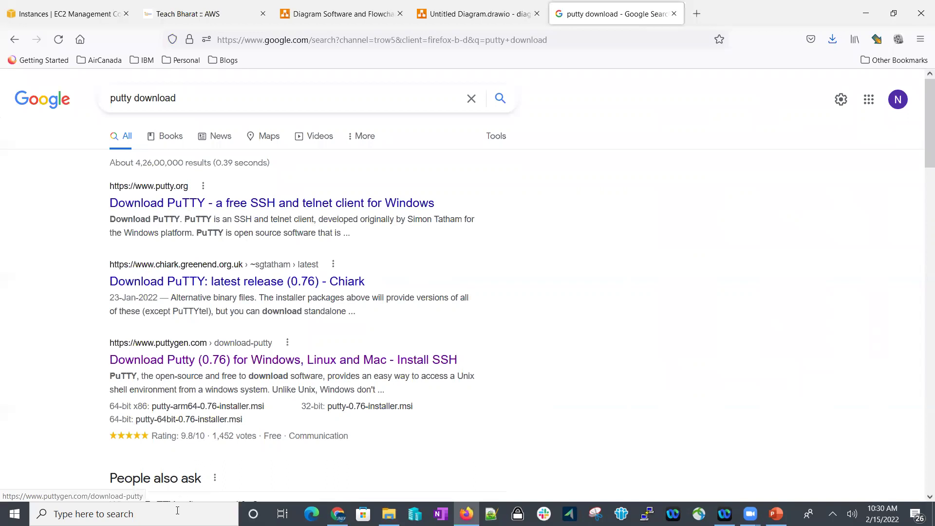
# - Find putty through Windows search, launch the PuTTY app and move its configuration window aside
pyautogui.click(97, 514)
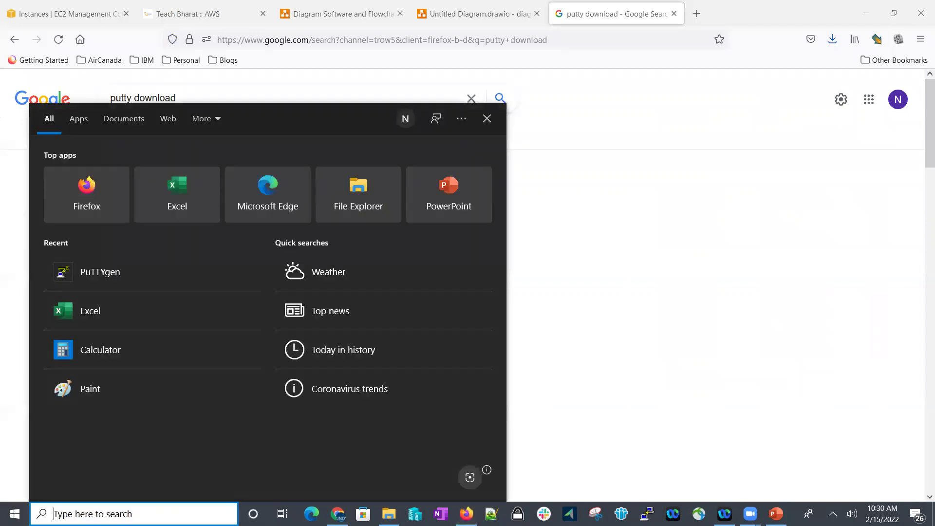
pyautogui.write('putty')
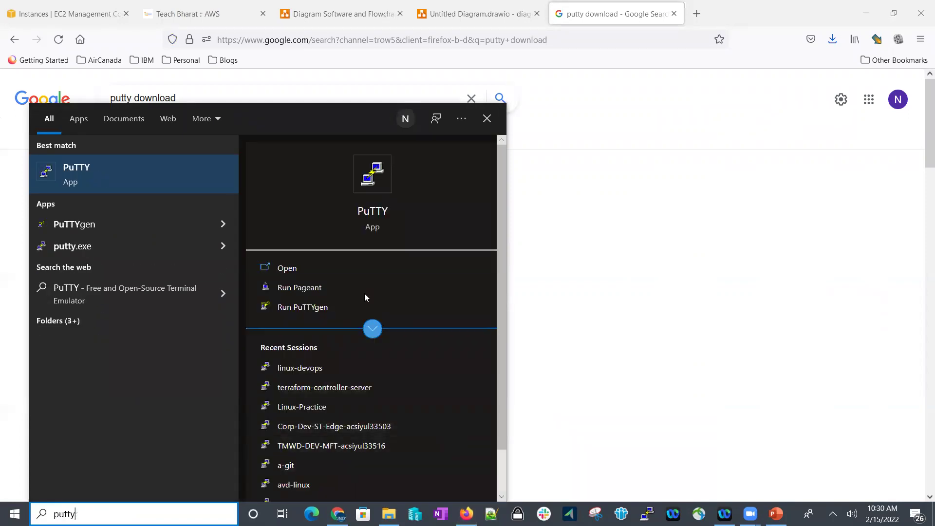
pyautogui.click(376, 214)
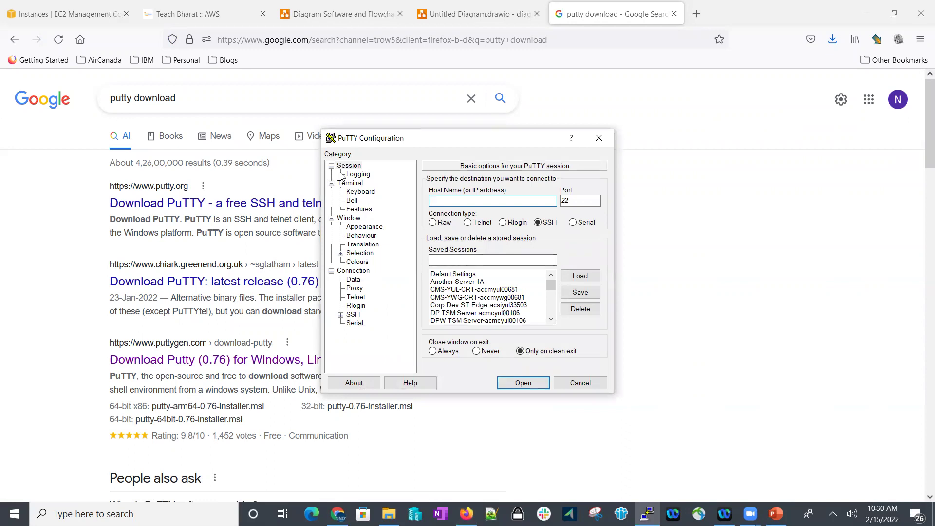
pyautogui.moveTo(392, 145); pyautogui.dragTo(174, 98)
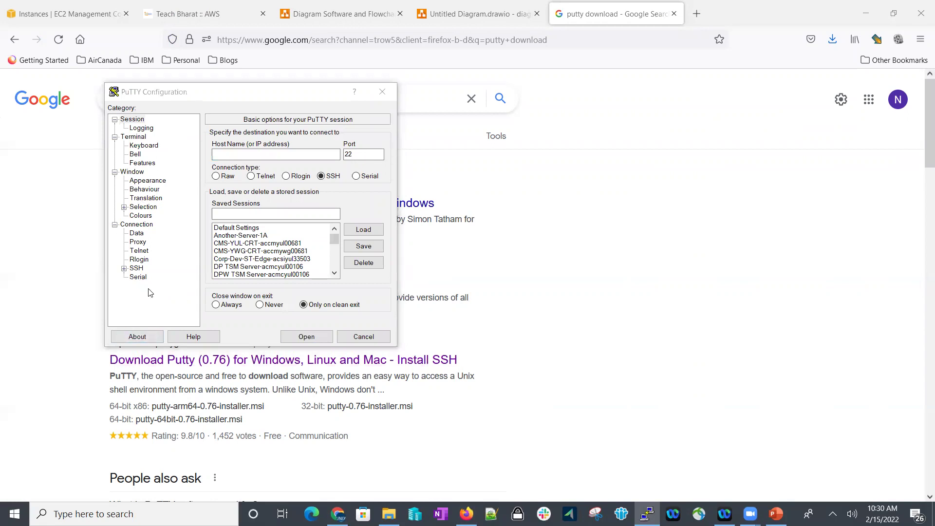
# - Set the My-Linux-Practice PuTTY private key file from Downloads as the private key for SSH authentication
pyautogui.click(123, 268)
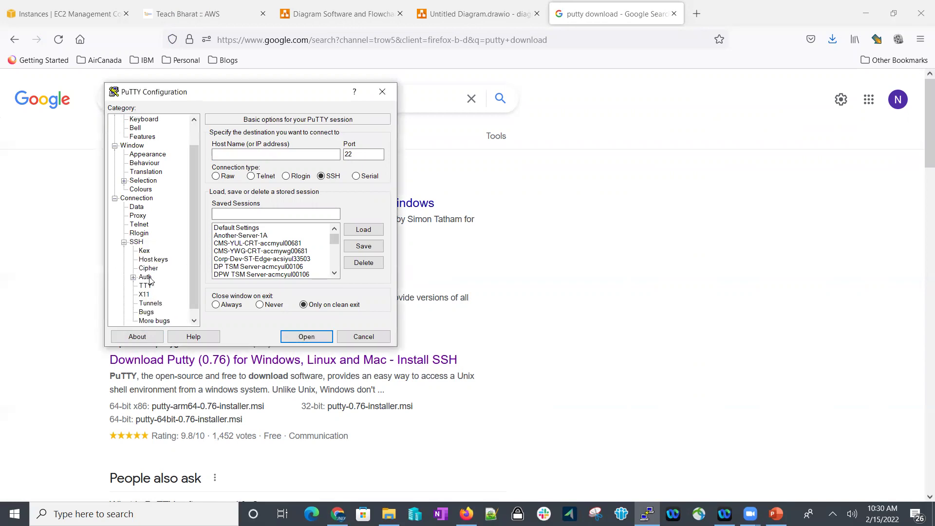
pyautogui.click(145, 277)
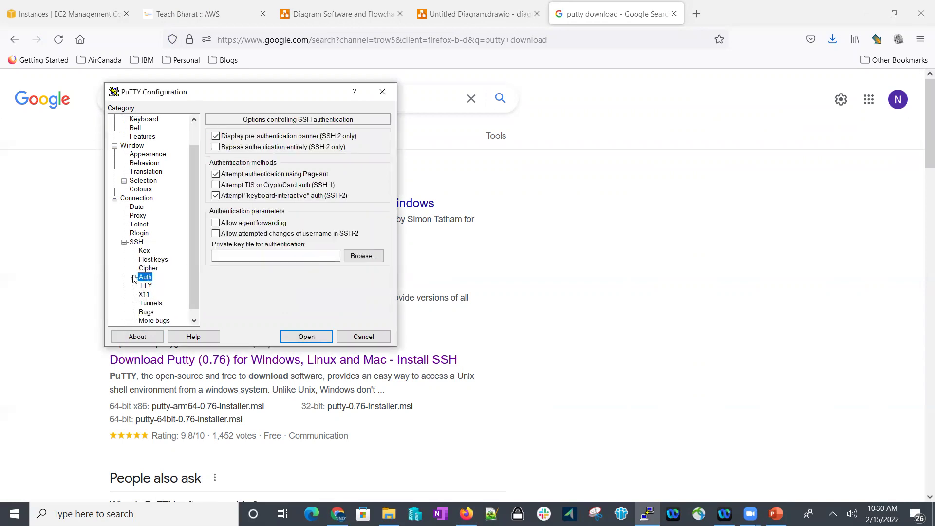
pyautogui.click(355, 257)
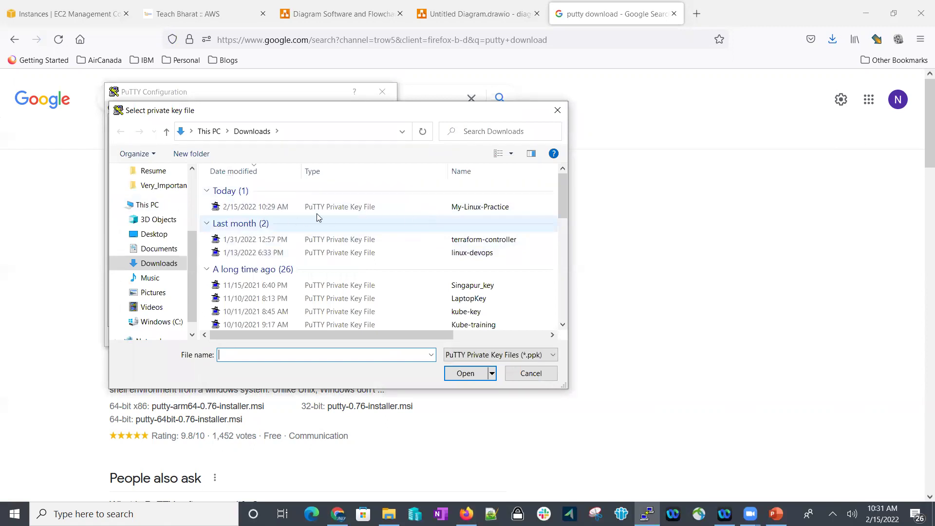
pyautogui.click(288, 209)
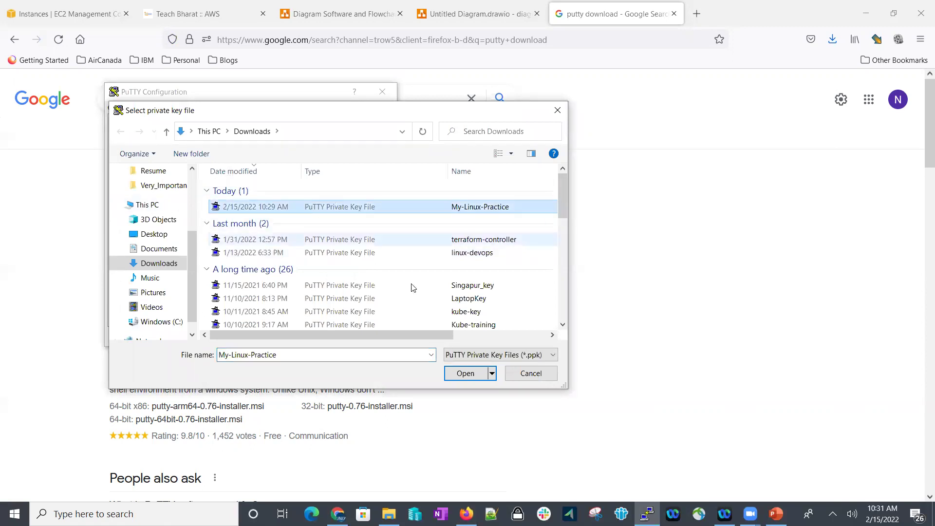
pyautogui.click(460, 373)
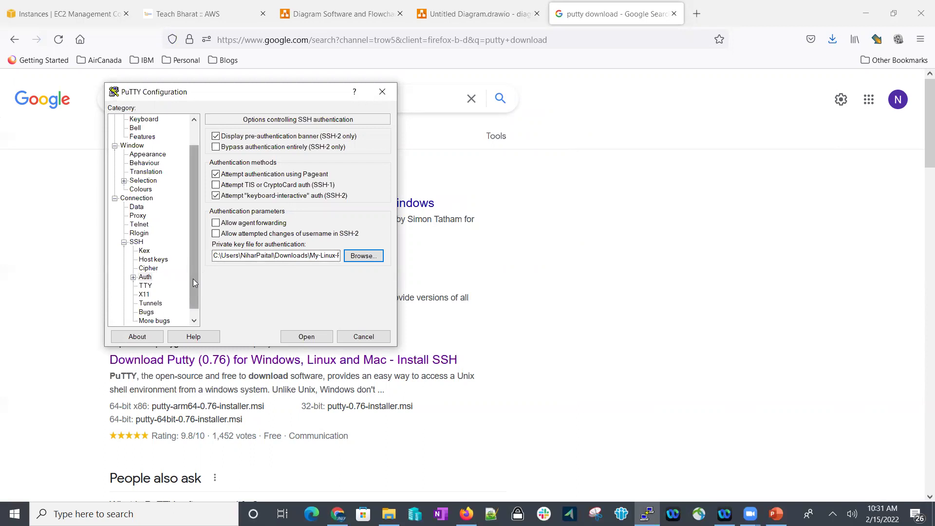
# - Copy My-Linux-Machine's public IPv4 address from the EC2 console in Firefox and enter it as the session's host name in PuTTY
pyautogui.moveTo(193, 278); pyautogui.dragTo(190, 215)
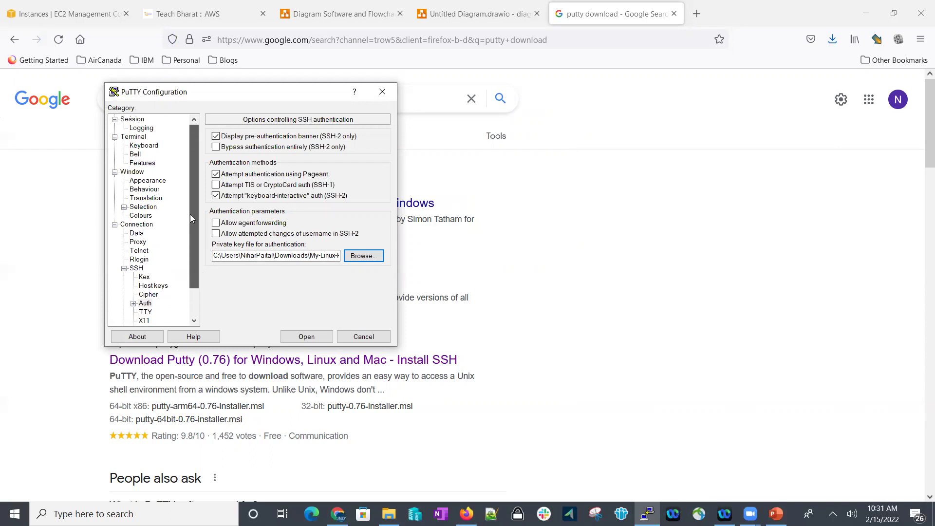
pyautogui.click(130, 122)
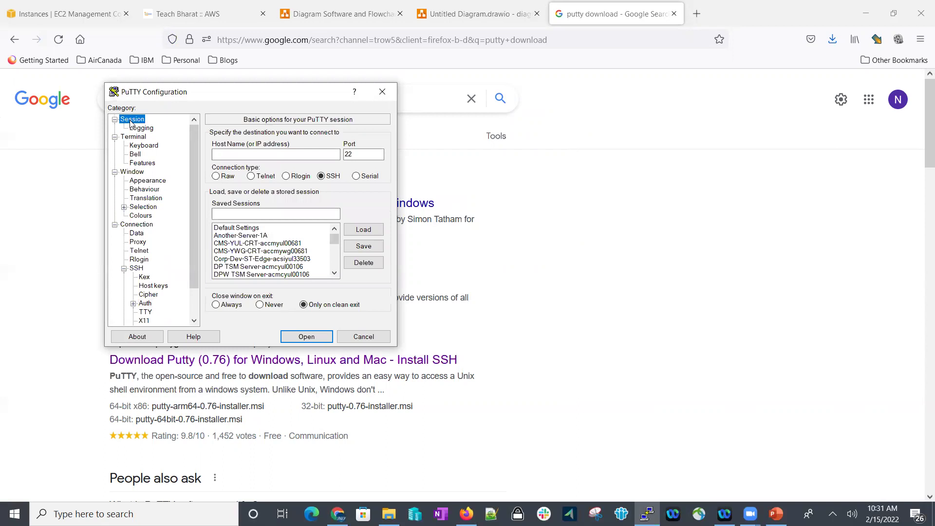
pyautogui.click(234, 154)
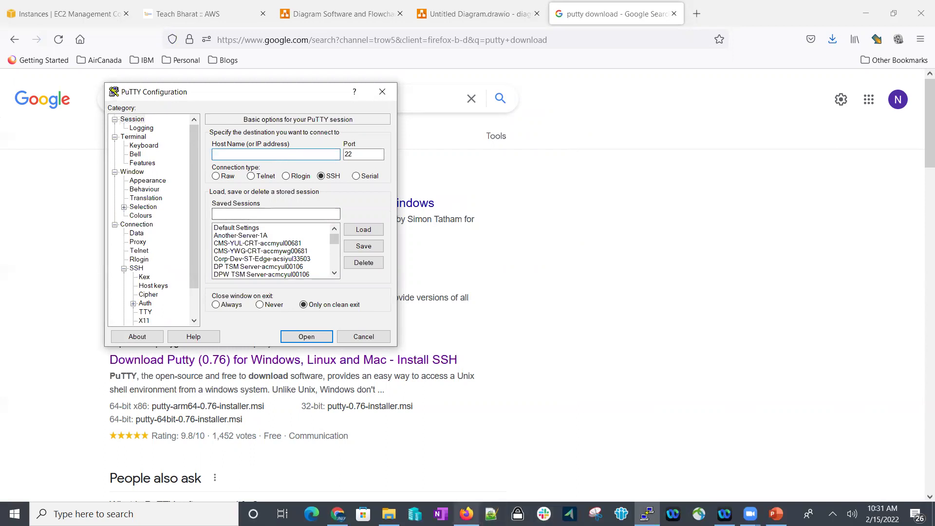
pyautogui.click(466, 514)
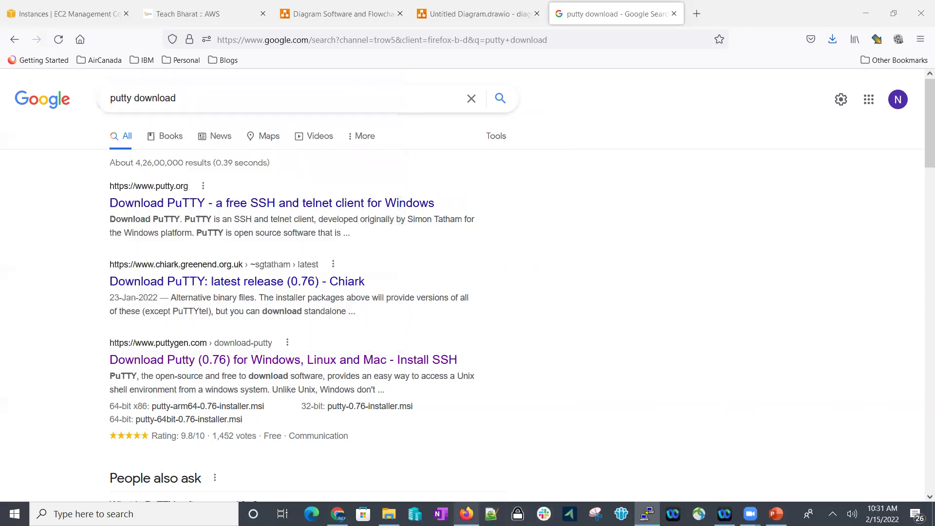
pyautogui.click(73, 14)
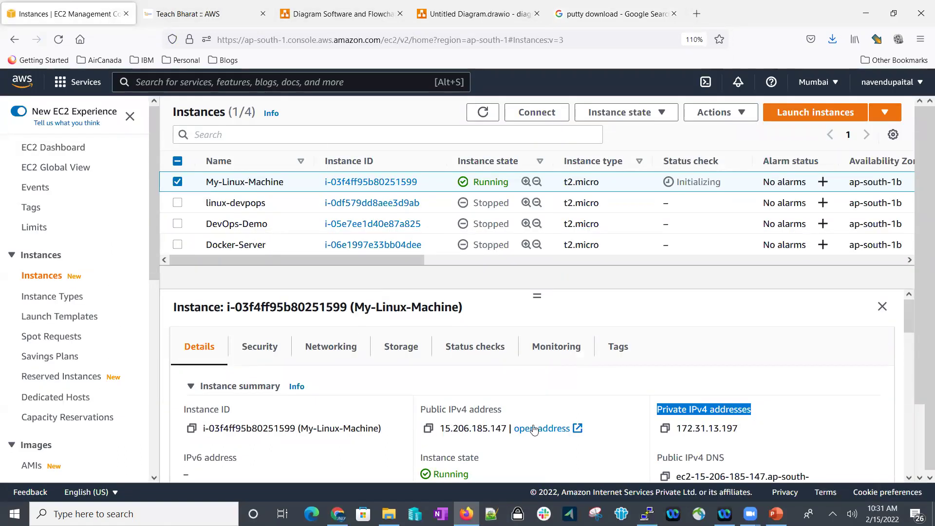
pyautogui.click(429, 430)
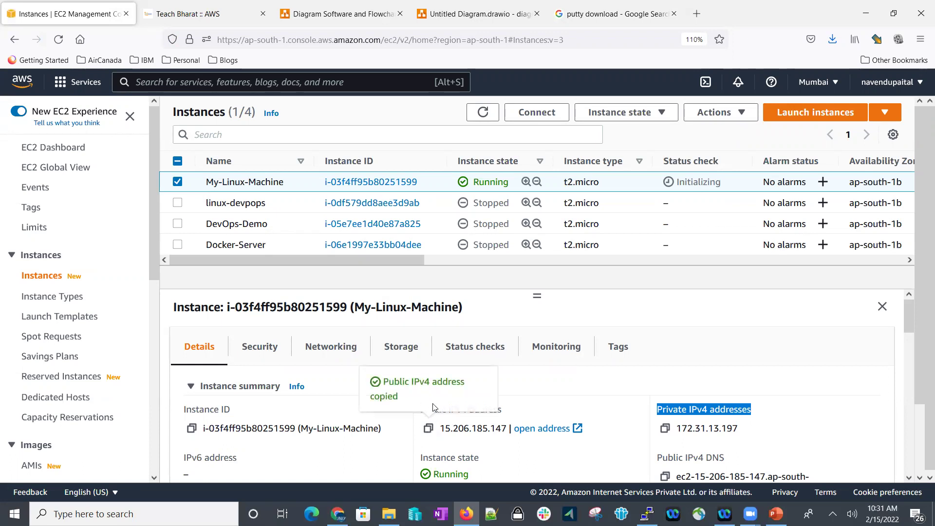
pyautogui.hotkey('alt', 'Tab')
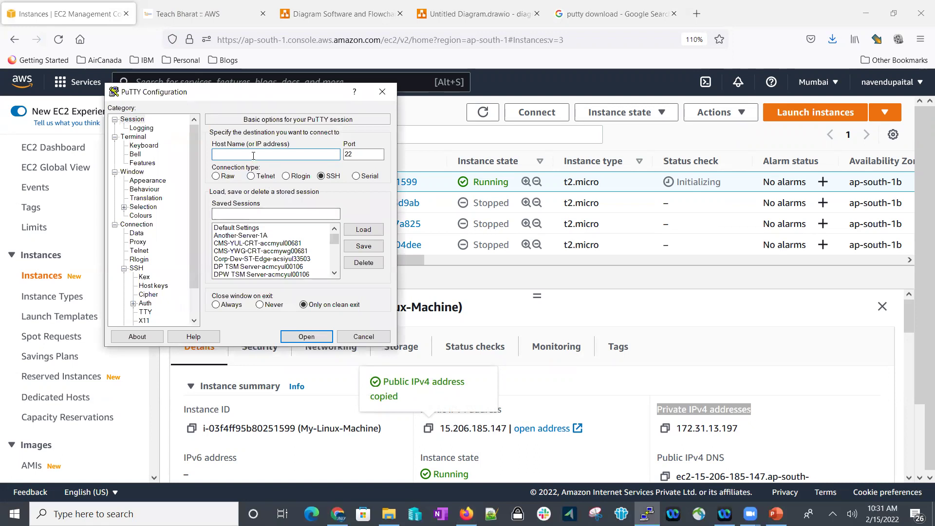
pyautogui.hotkey('ctrl', 'v')
# - Name the session My-Linux-Practice and add the ec2-user@ login in front of the host IP address
pyautogui.click(239, 214)
pyautogui.write('My')
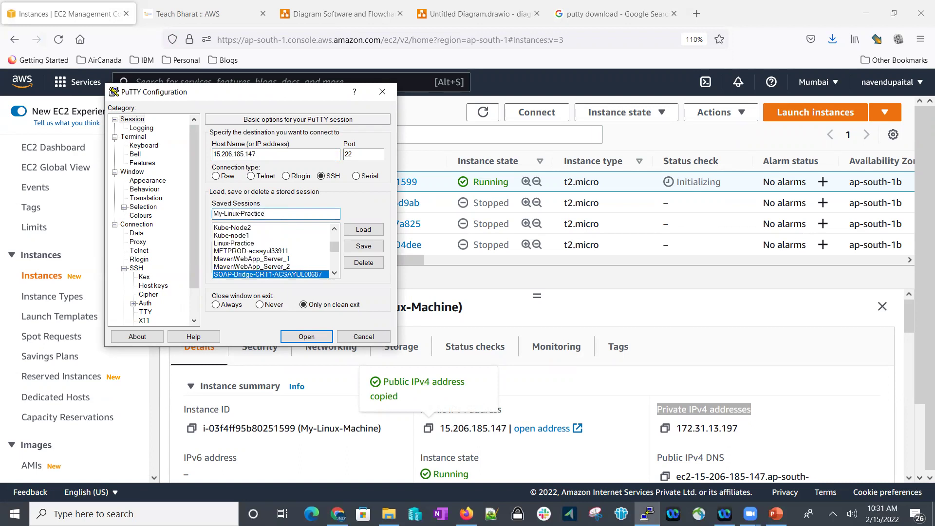
pyautogui.click(257, 154)
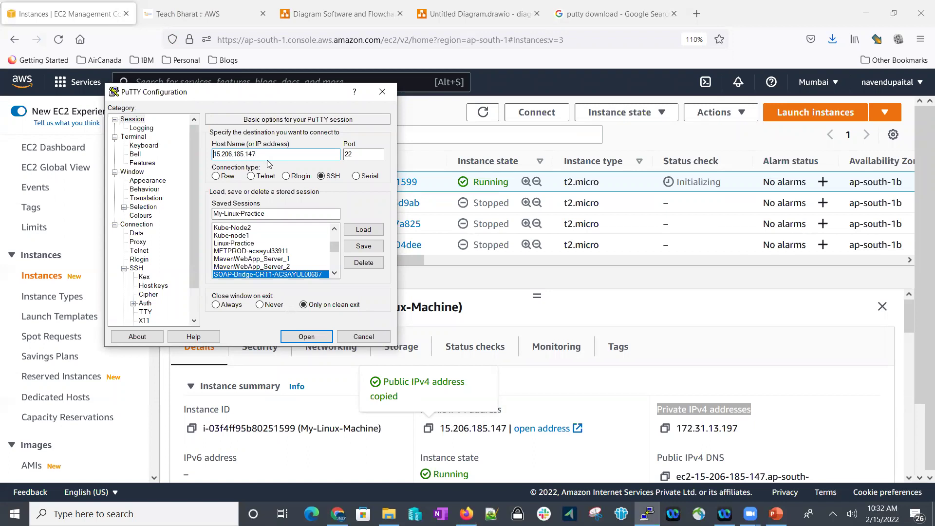
pyautogui.write('ec2-user@')
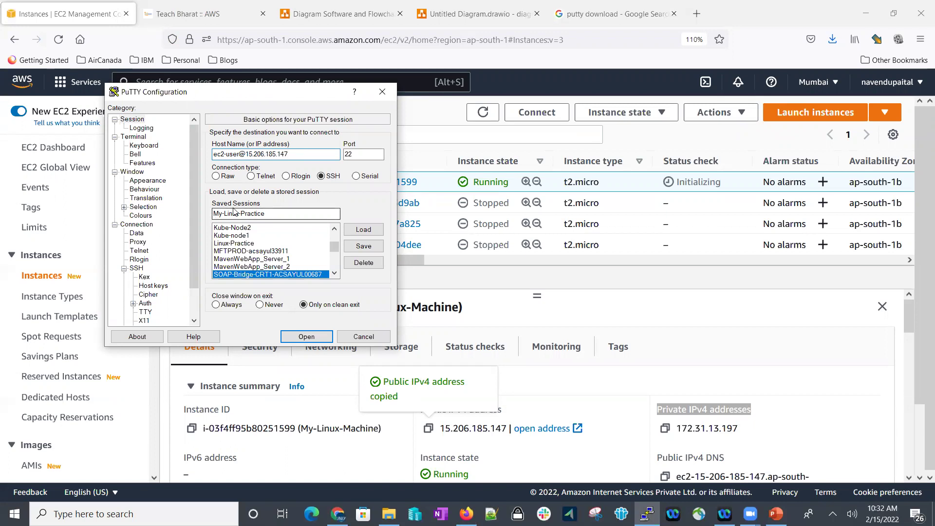
# - Enable the use of system colours for the terminal and return to the basic session options
pyautogui.click(141, 216)
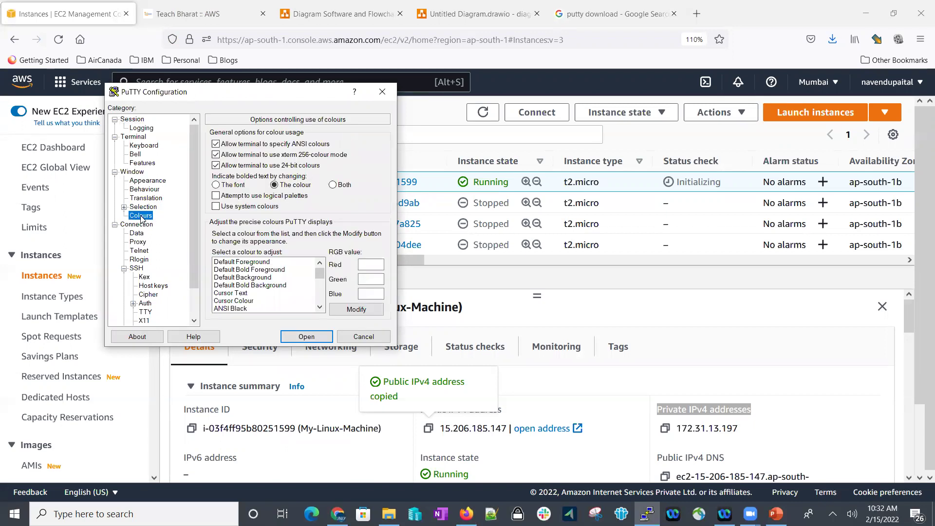
pyautogui.click(215, 207)
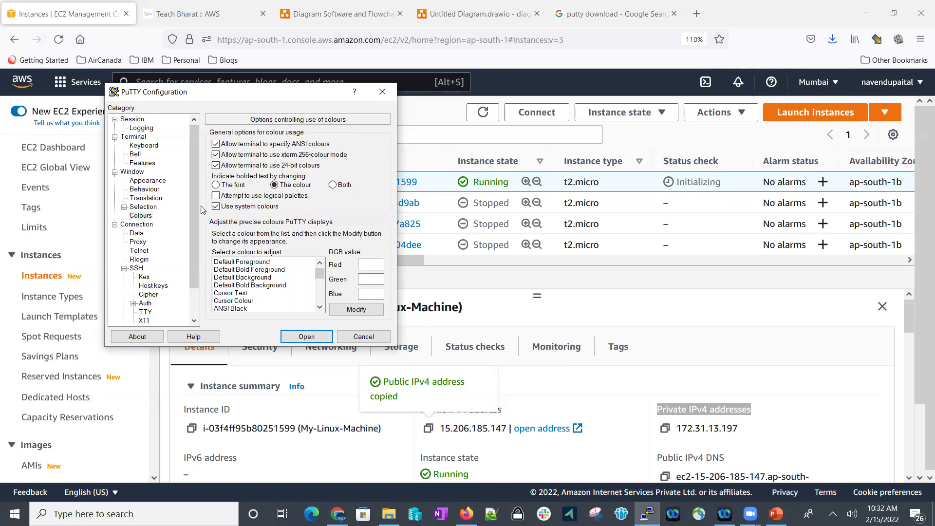
pyautogui.click(137, 122)
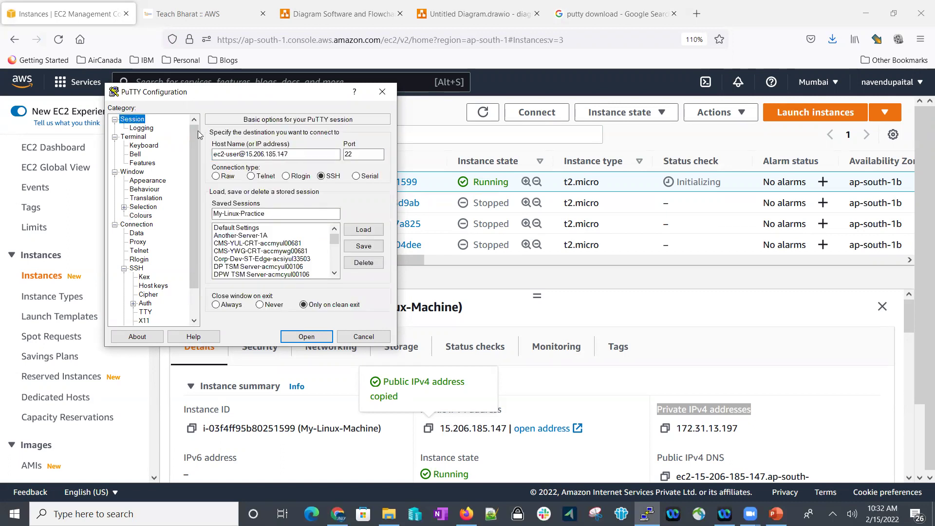
pyautogui.click(357, 248)
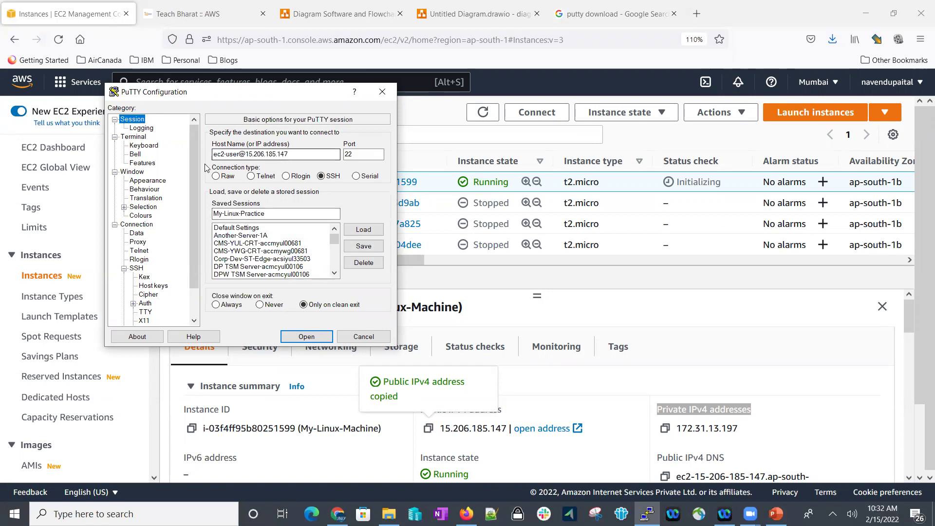
# - Review the session's host name, session name, colour options and SSH private key file before saving
pyautogui.moveTo(195, 166); pyautogui.dragTo(196, 195)
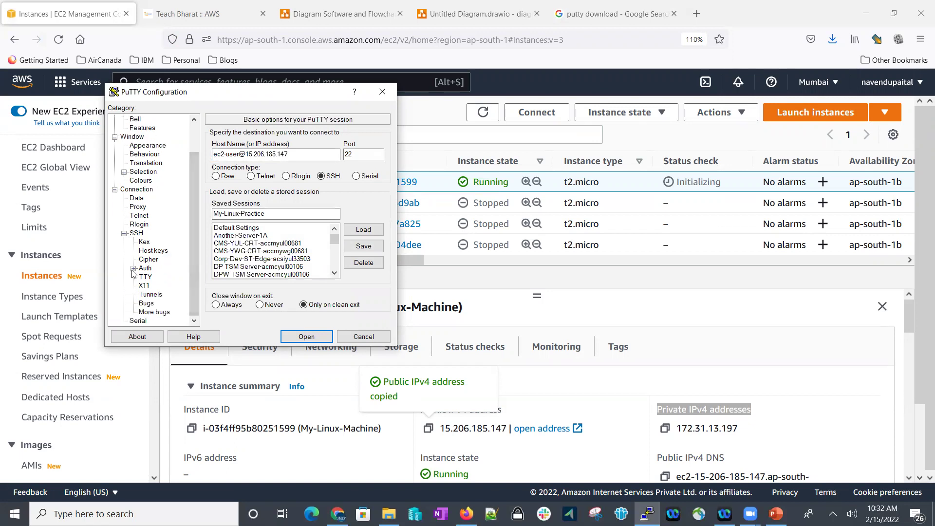
pyautogui.moveTo(190, 252); pyautogui.dragTo(196, 190)
pyautogui.click(293, 155)
pyautogui.click(293, 156)
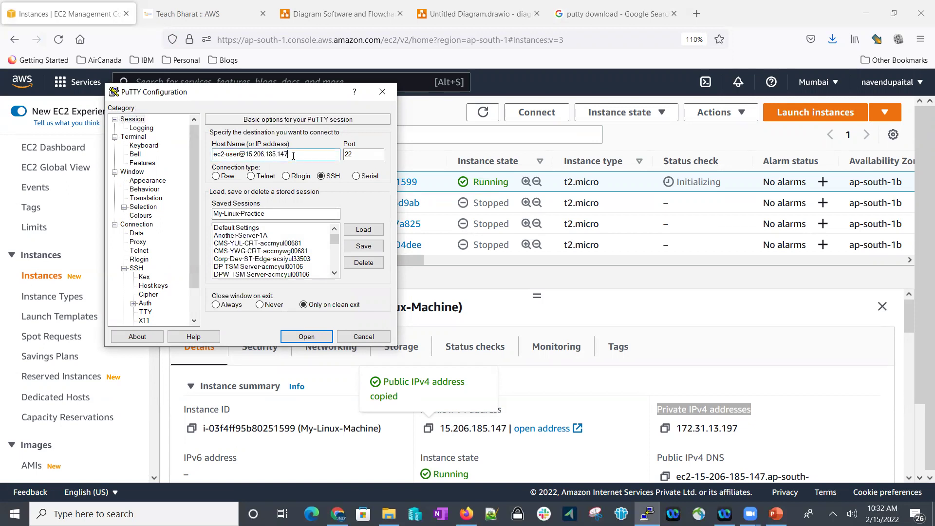
pyautogui.moveTo(266, 214); pyautogui.dragTo(208, 210)
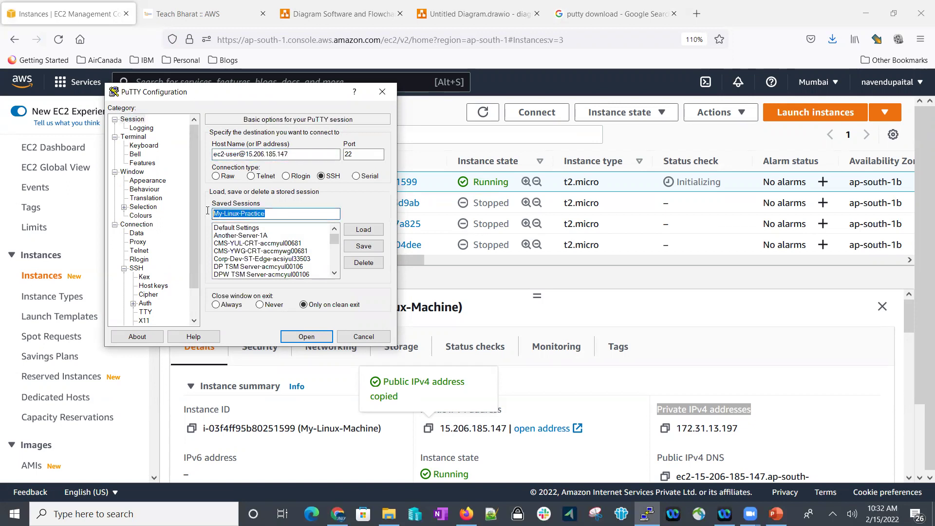
pyautogui.click(141, 216)
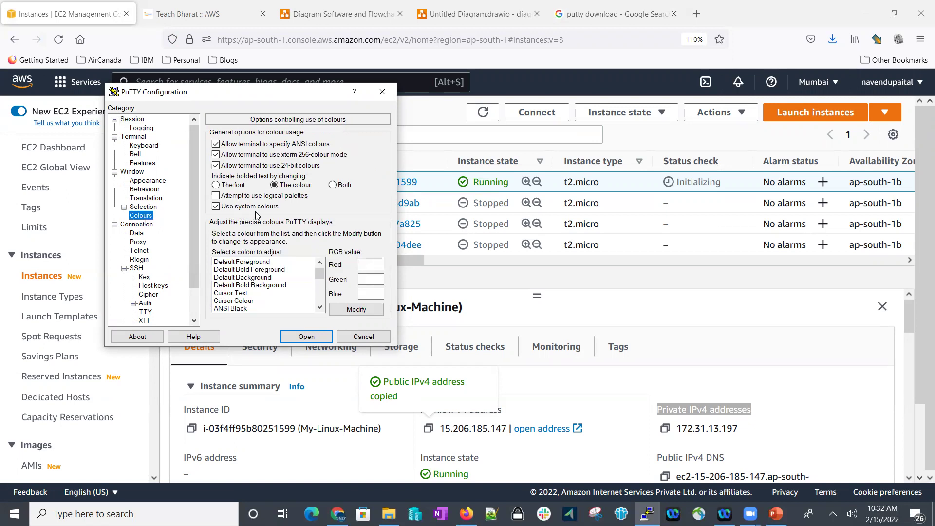
pyautogui.scroll(-2, 194, 258)
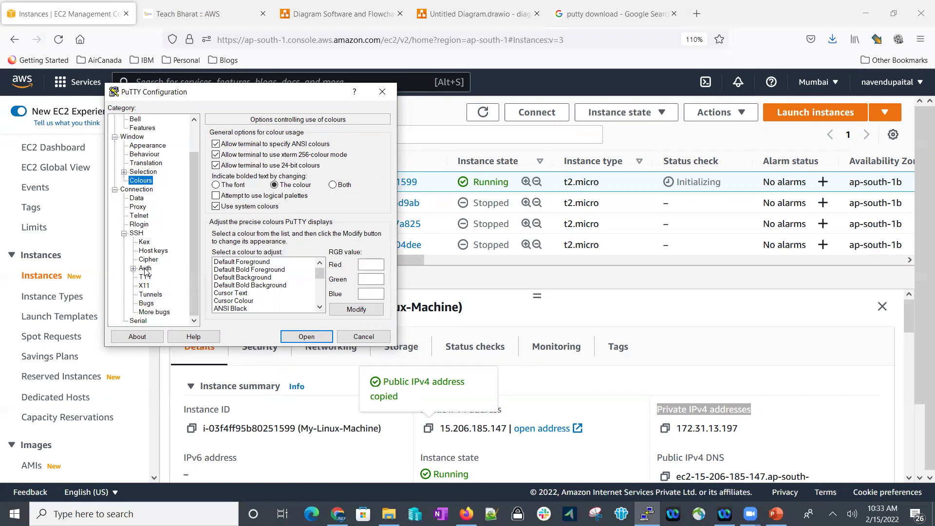
pyautogui.click(145, 269)
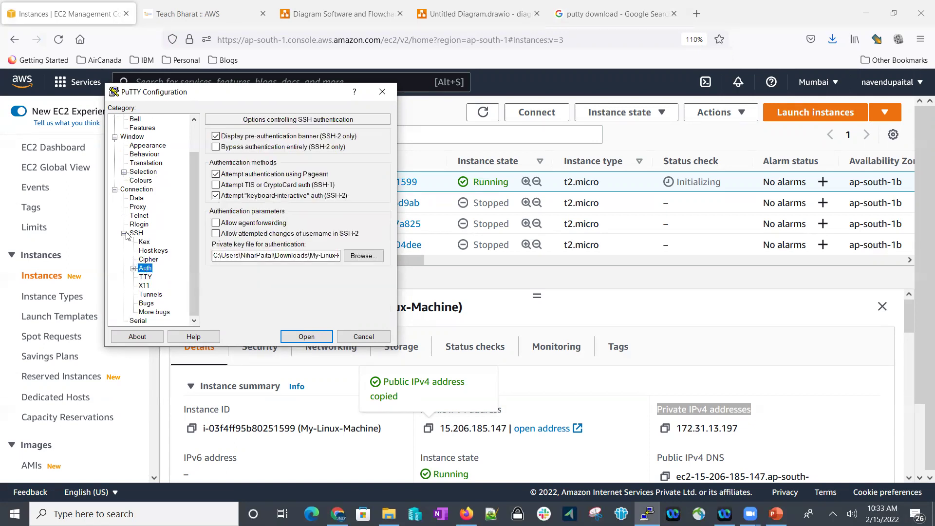
pyautogui.click(138, 234)
pyautogui.click(148, 270)
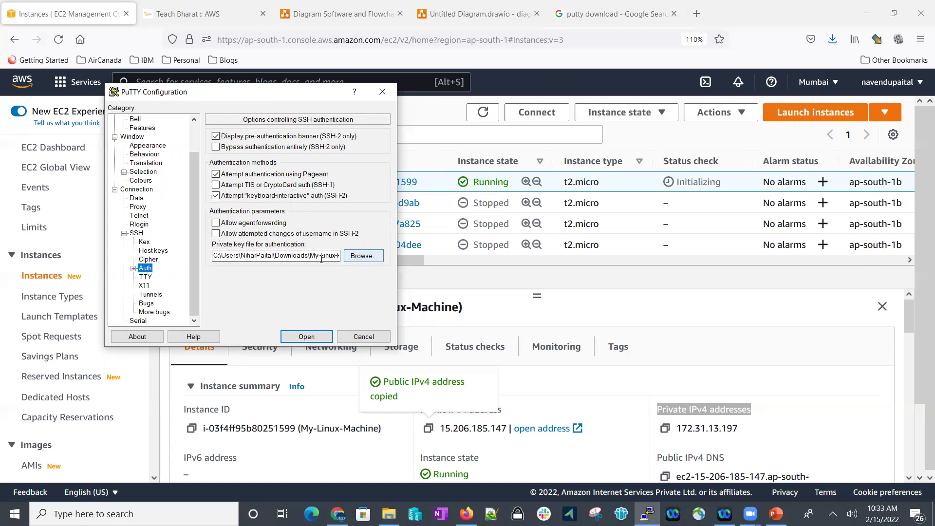
pyautogui.scroll(2, 194, 243)
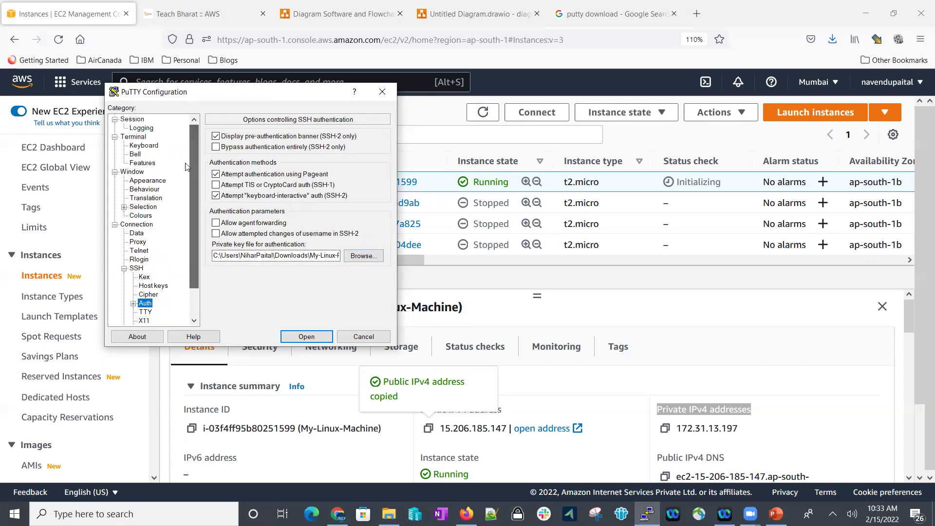
# - Save the settings as the My-Linux-Practice session and load that session from the saved sessions
pyautogui.click(132, 120)
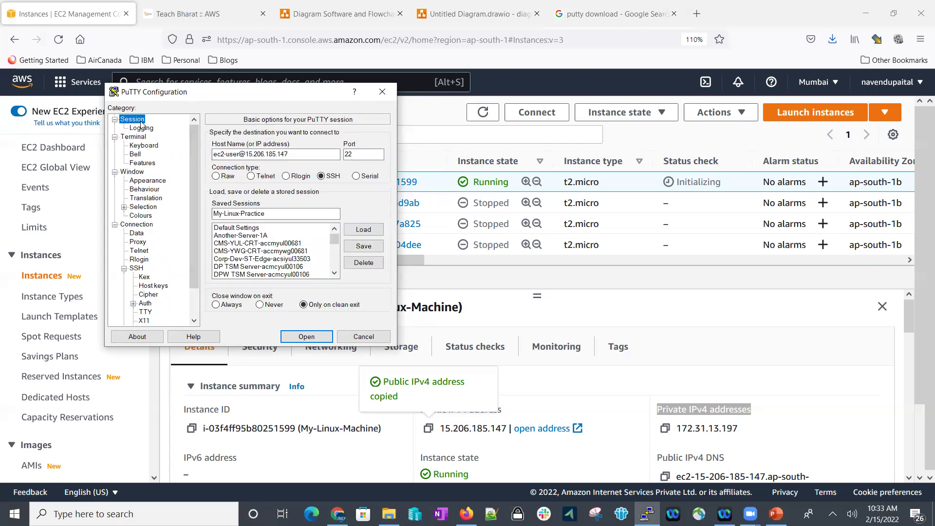
pyautogui.click(366, 247)
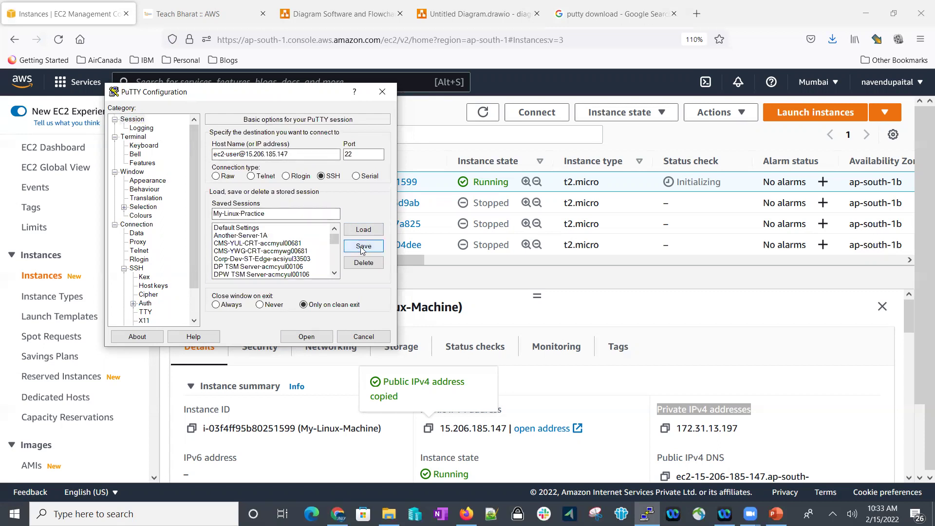
pyautogui.scroll(-15, 305, 260)
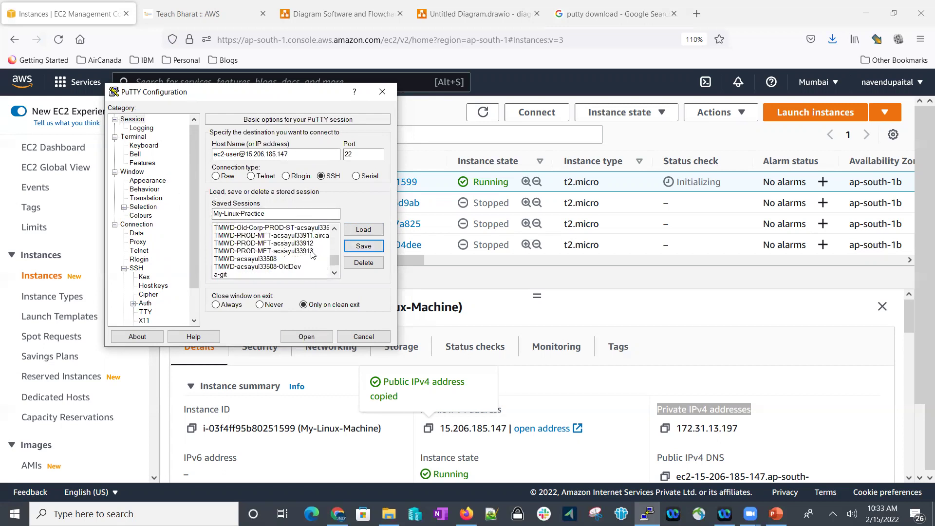
pyautogui.scroll(1, 301, 261)
pyautogui.scroll(4, 300, 262)
pyautogui.scroll(3, 287, 259)
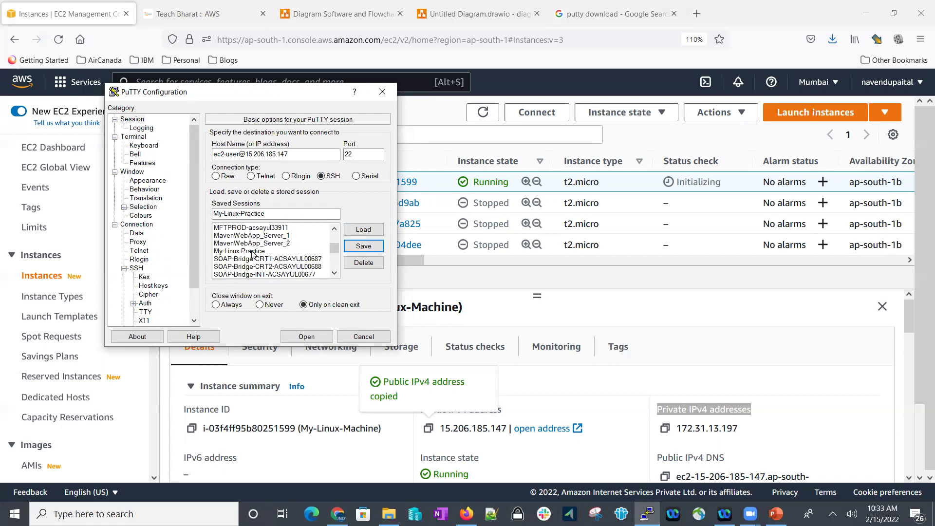
pyautogui.click(252, 252)
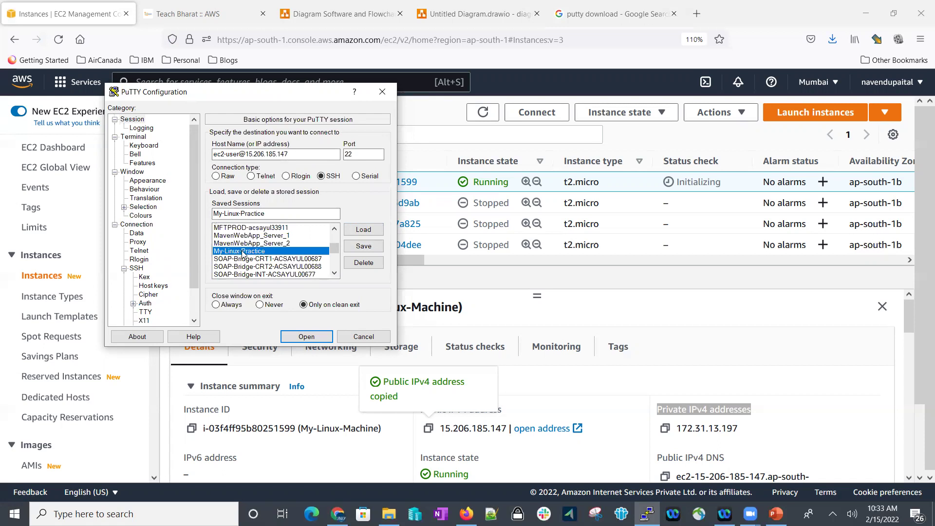
pyautogui.click(357, 234)
# - Open the SSH connection, accepting the server's host key into the cache, and maximize the terminal window
pyautogui.click(307, 336)
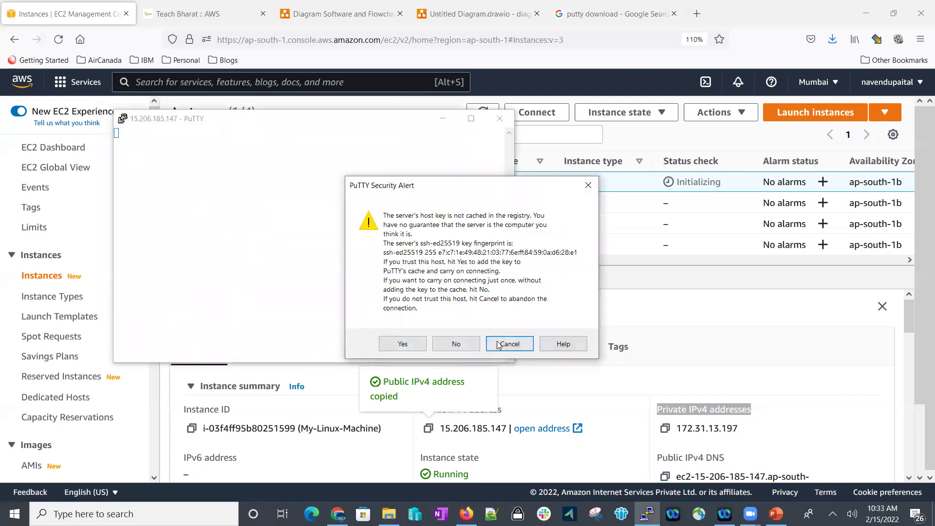
pyautogui.click(415, 346)
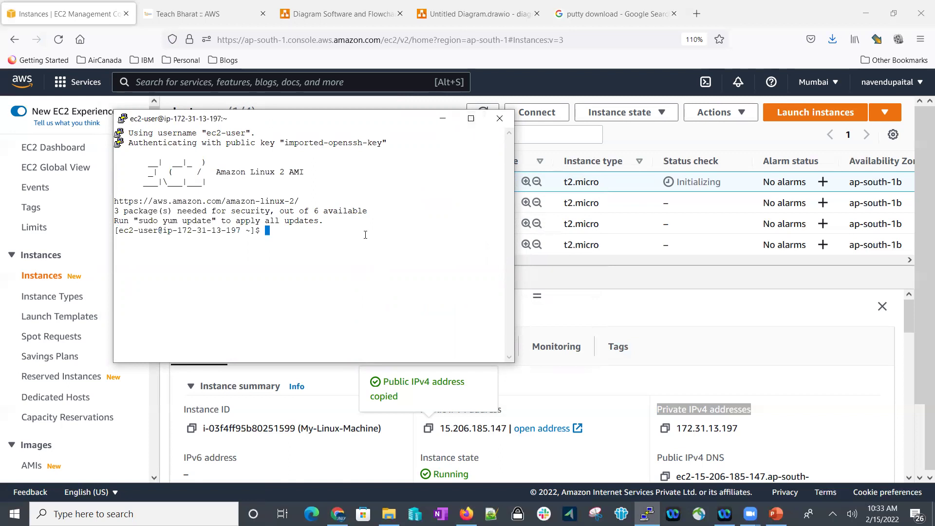
pyautogui.doubleClick(358, 118)
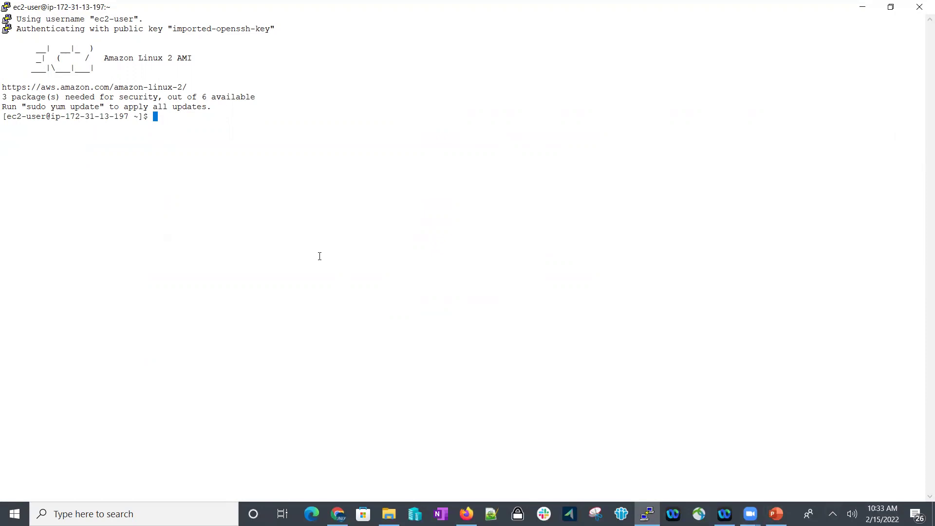
# - Run whoami in the terminal and highlight the logged-in user name in its output
pyautogui.write('whoami')
pyautogui.press('Return')
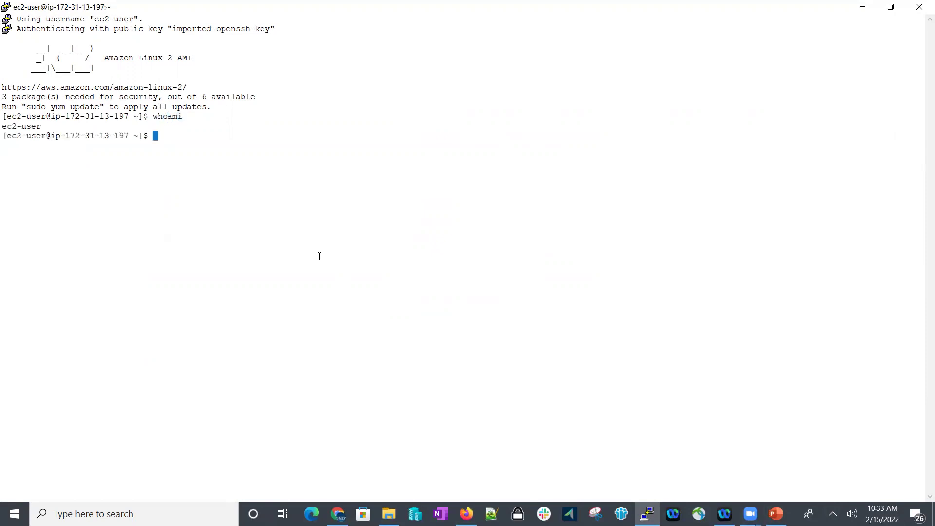
pyautogui.moveTo(3, 127); pyautogui.dragTo(39, 126)
# - Run hostname in the terminal, highlight the server's host name in the output, and clear the highlight
pyautogui.write('ho')
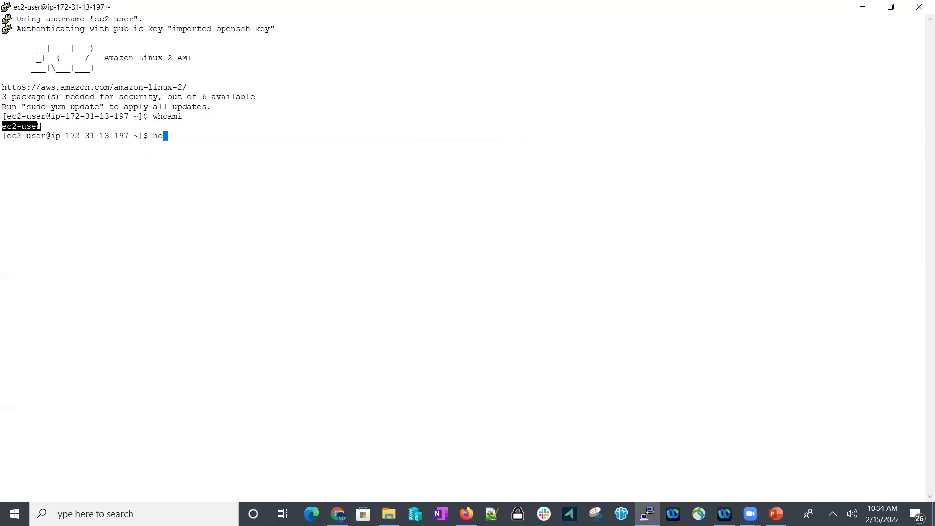
pyautogui.write('stname')
pyautogui.press('Return')
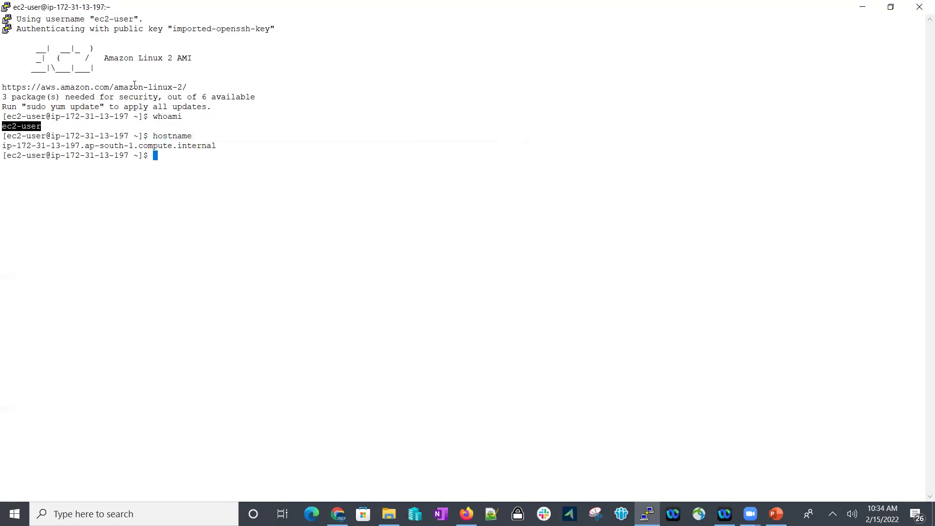
pyautogui.moveTo(220, 146); pyautogui.dragTo(4, 146)
pyautogui.click(277, 172)
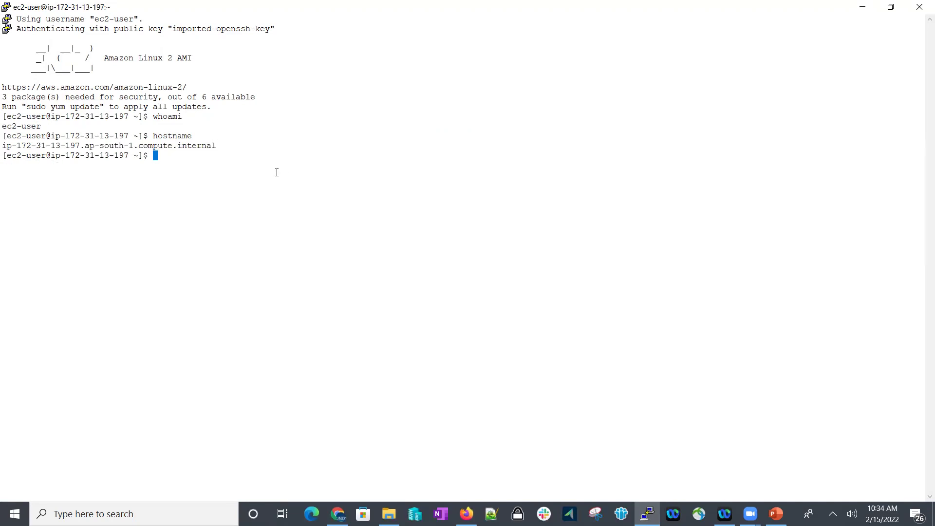